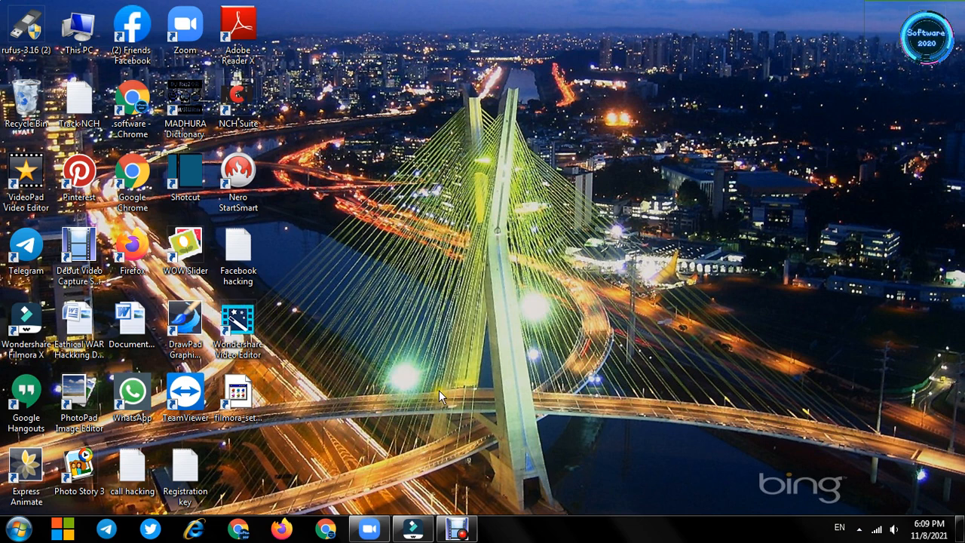
pyautogui.moveTo(412, 526)
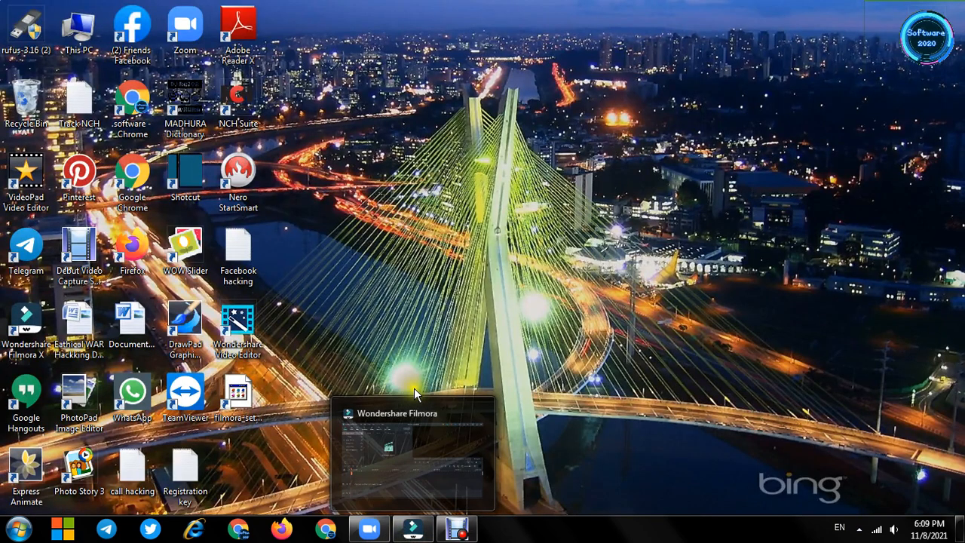
pyautogui.click(419, 452)
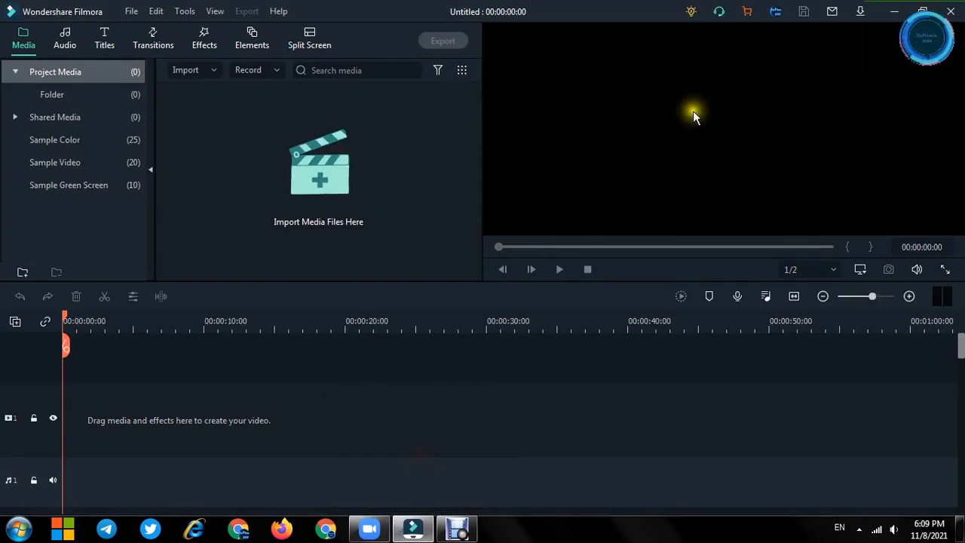
pyautogui.click(895, 11)
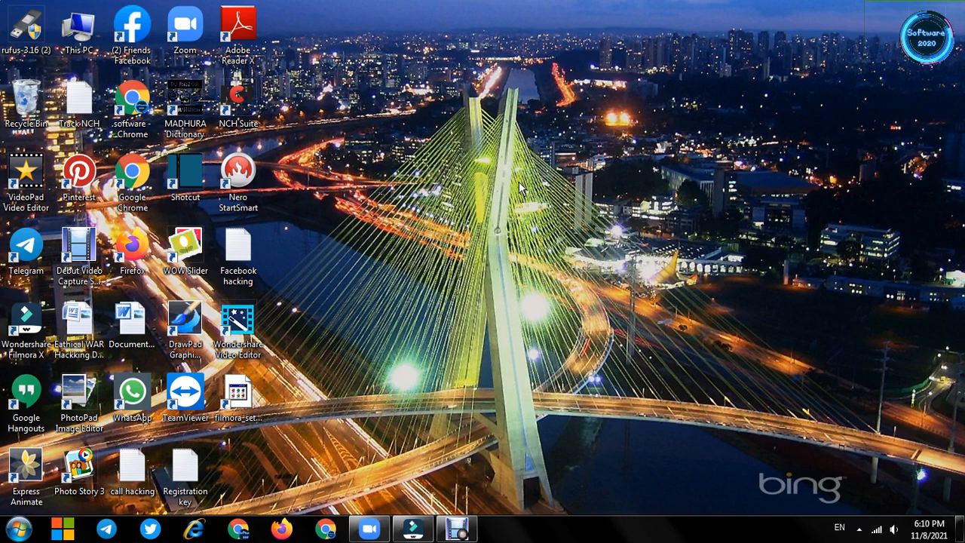
# Open the "simple videous" folder in the Videos library
pyautogui.click(18, 530)
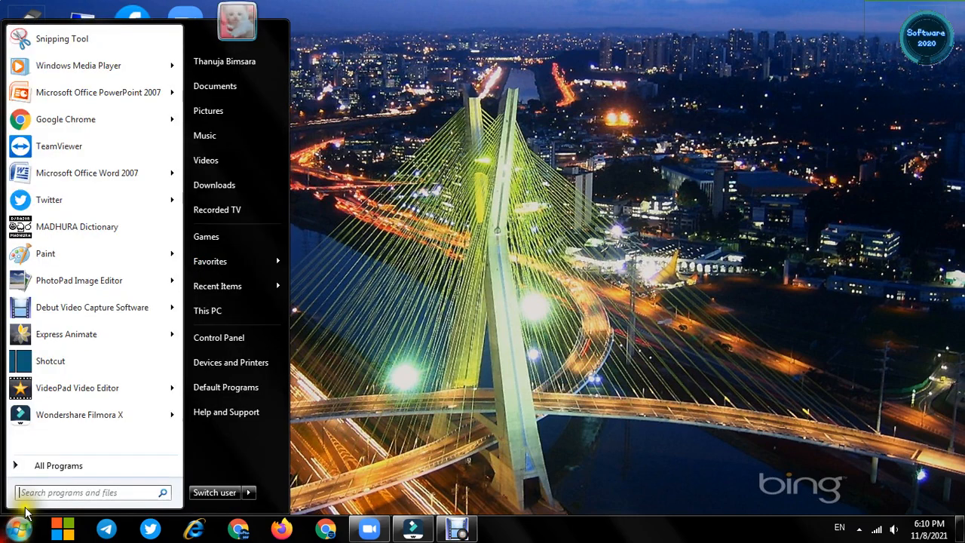
pyautogui.click(241, 307)
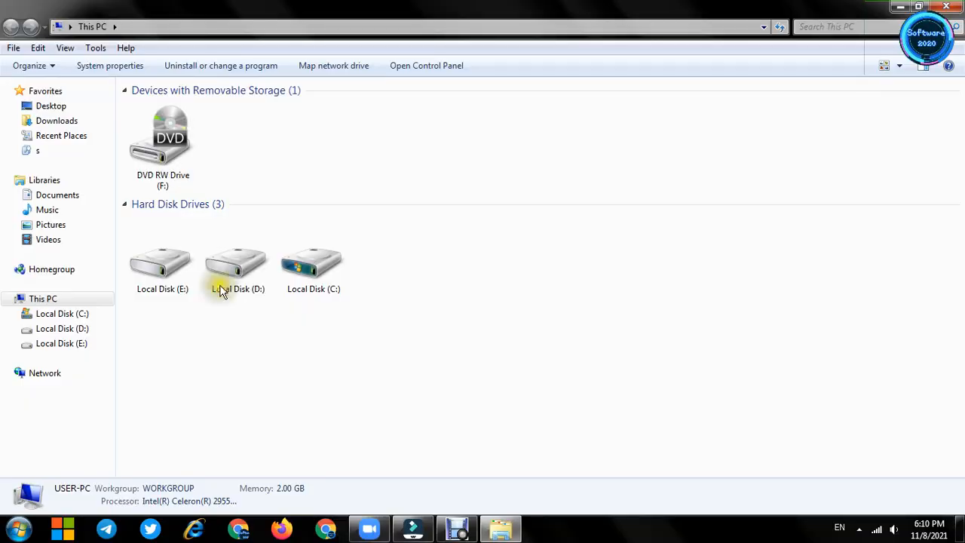
pyautogui.click(51, 239)
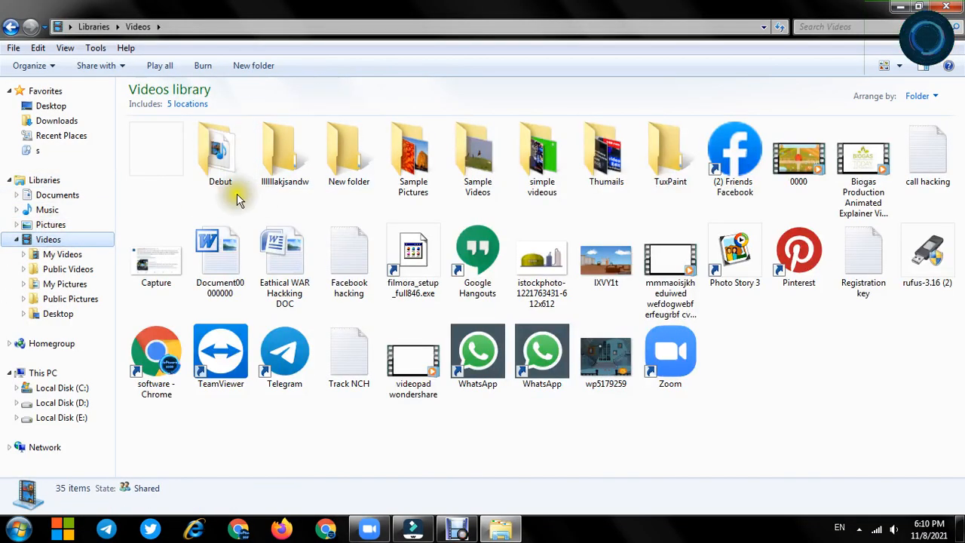
pyautogui.doubleClick(544, 184)
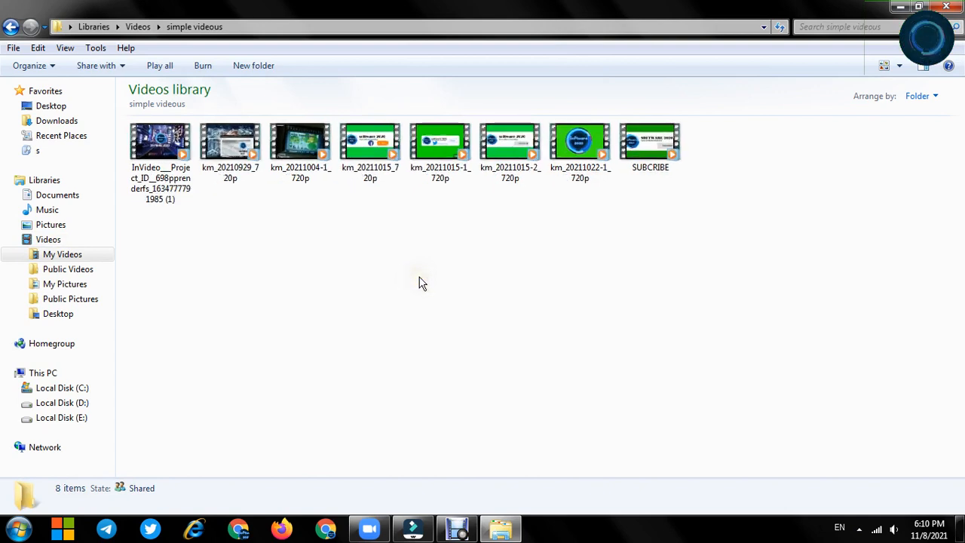
# Enlarge the folder's thumbnails and examine the km_20211015-2_720p green-screen clip
pyautogui.scroll(3, 421, 283)
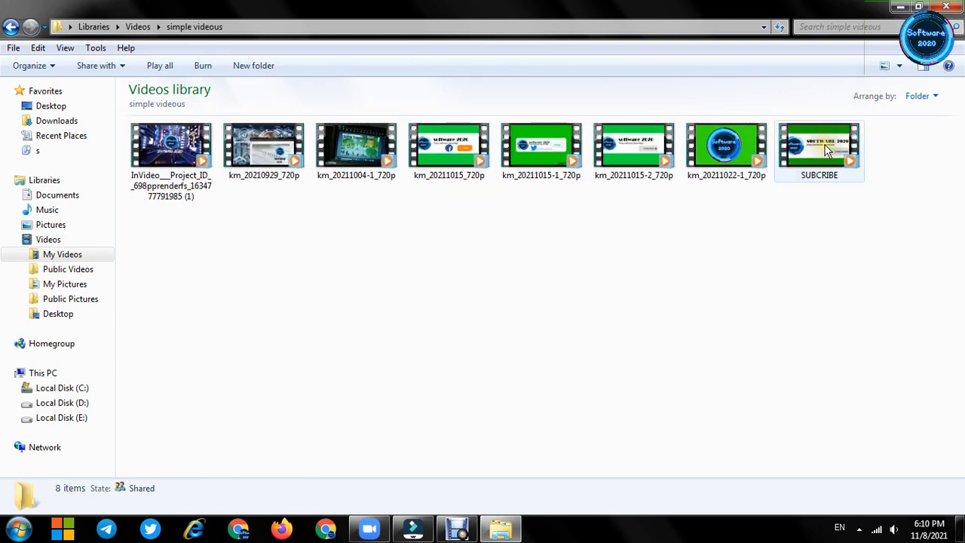
pyautogui.click(664, 173)
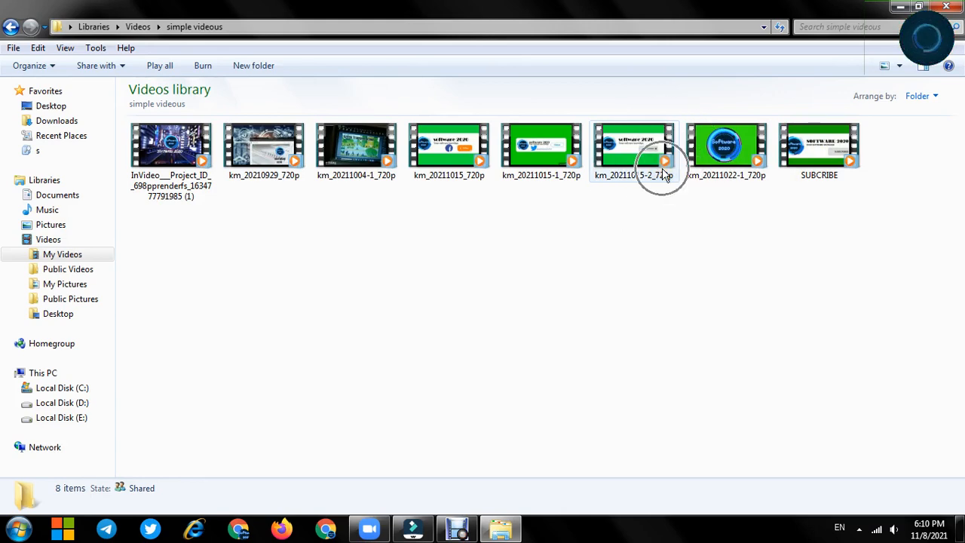
pyautogui.scroll(3, 664, 174)
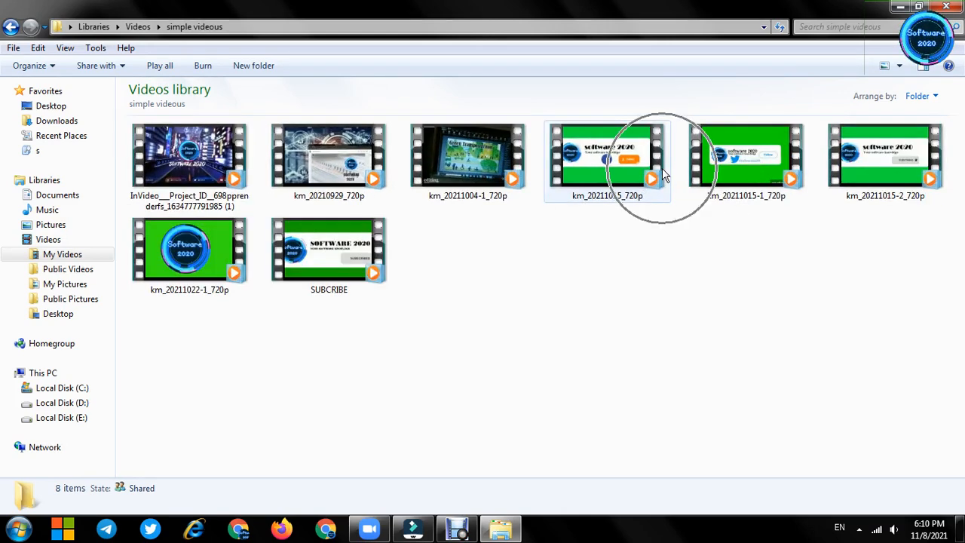
pyautogui.scroll(2, 661, 168)
pyautogui.scroll(2, 661, 167)
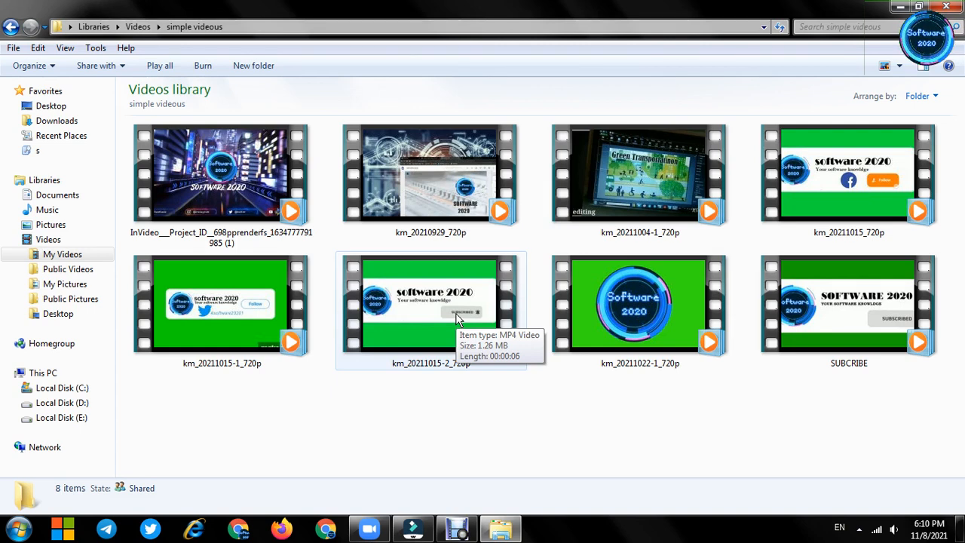
pyautogui.click(435, 338)
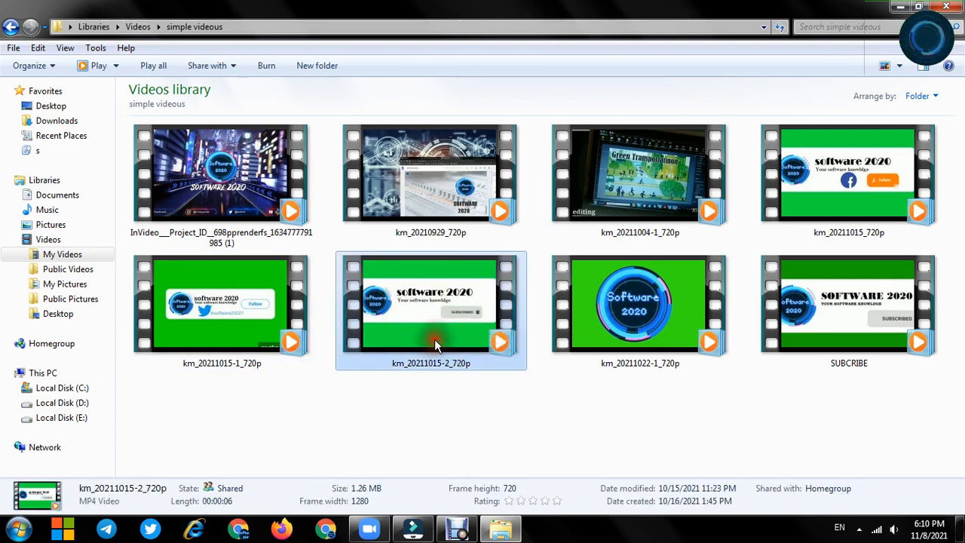
pyautogui.click(453, 426)
pyautogui.click(468, 319)
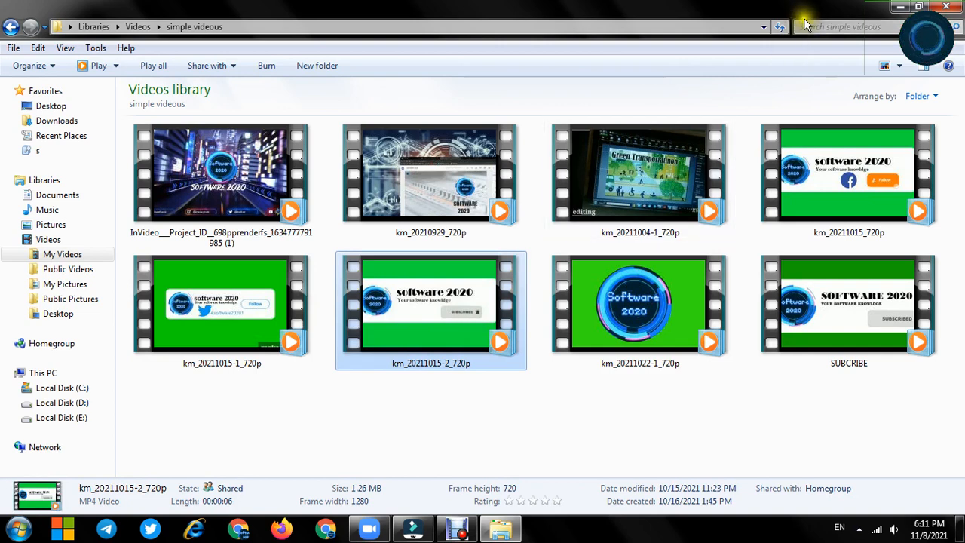
pyautogui.click(451, 377)
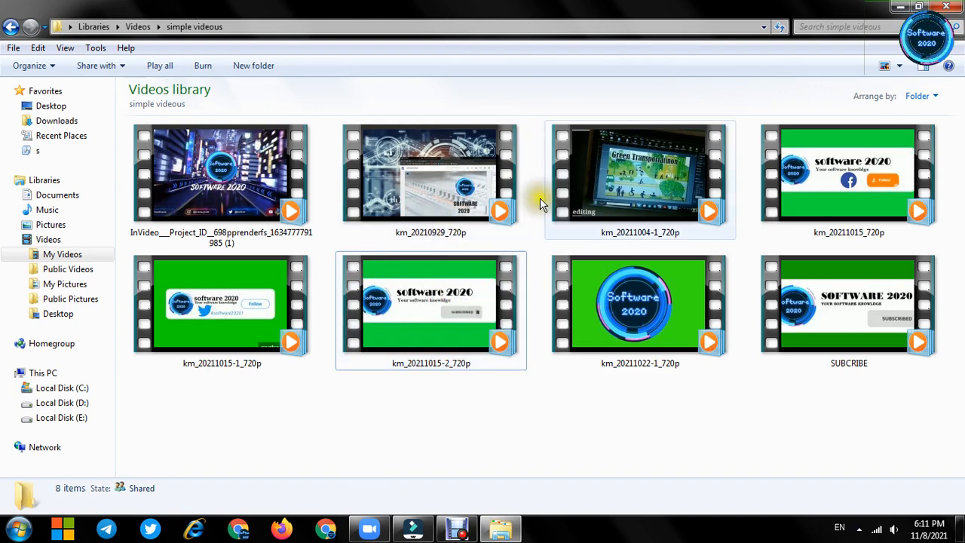
pyautogui.click(367, 324)
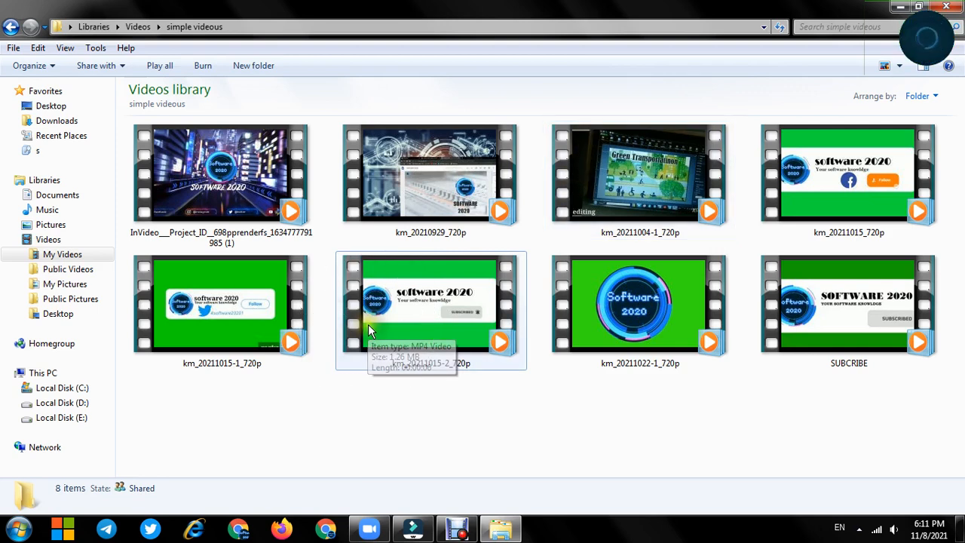
# Reduce the thumbnail size and select the km_20211015-2_720p clip
pyautogui.scroll(-5, 368, 324)
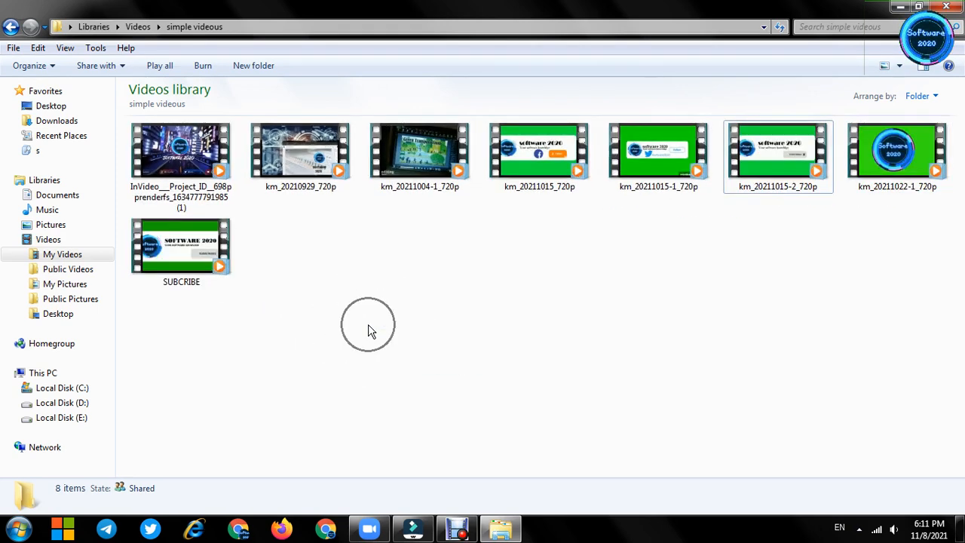
pyautogui.scroll(-1, 370, 330)
pyautogui.click(624, 163)
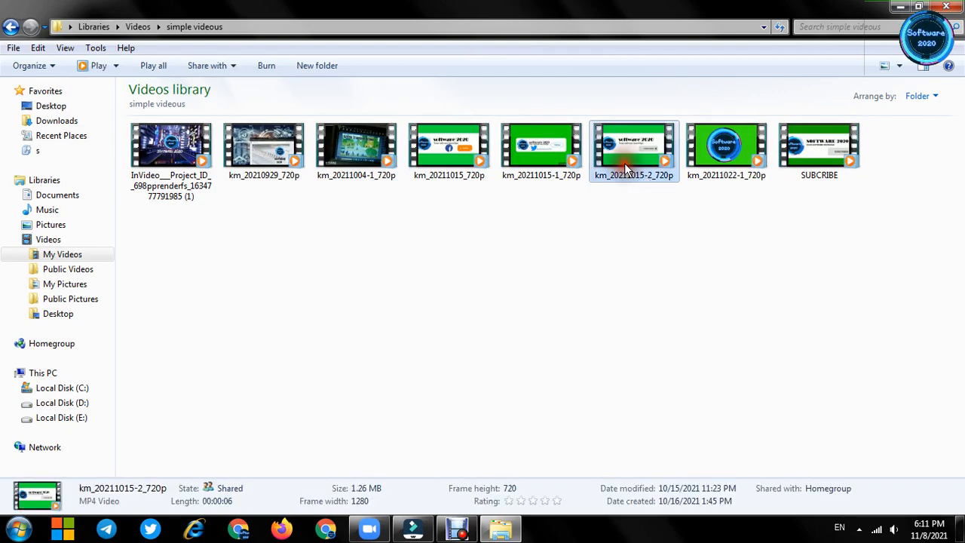
# Minimize the file window and switch to Wondershare Filmora
pyautogui.click(501, 529)
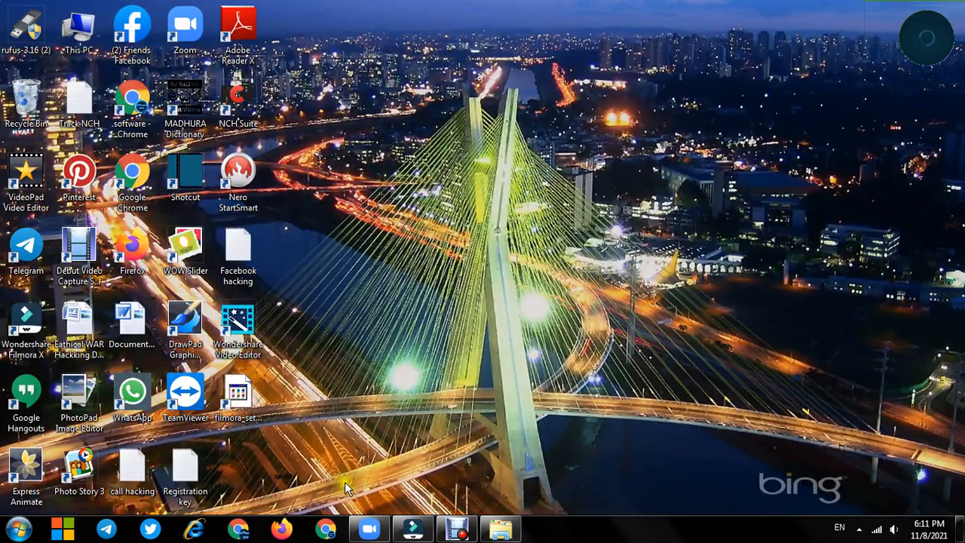
pyautogui.moveTo(413, 533)
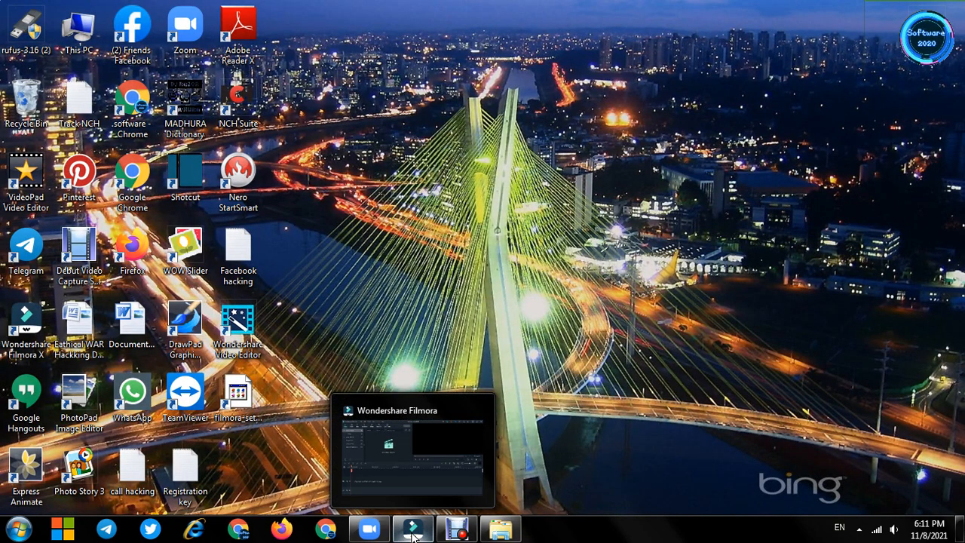
pyautogui.click(418, 490)
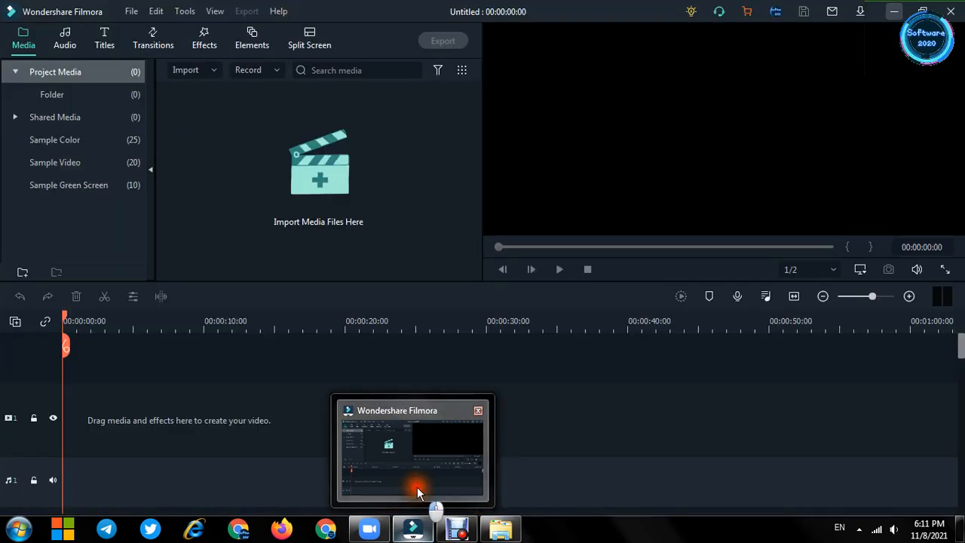
# Import the "Untitled" image from the Videos library's "Thumails" folder into the project media's Folder
pyautogui.moveTo(65, 345)
pyautogui.mouseDown()
pyautogui.moveTo(78, 351)
pyautogui.moveTo(65, 347)
pyautogui.mouseUp()
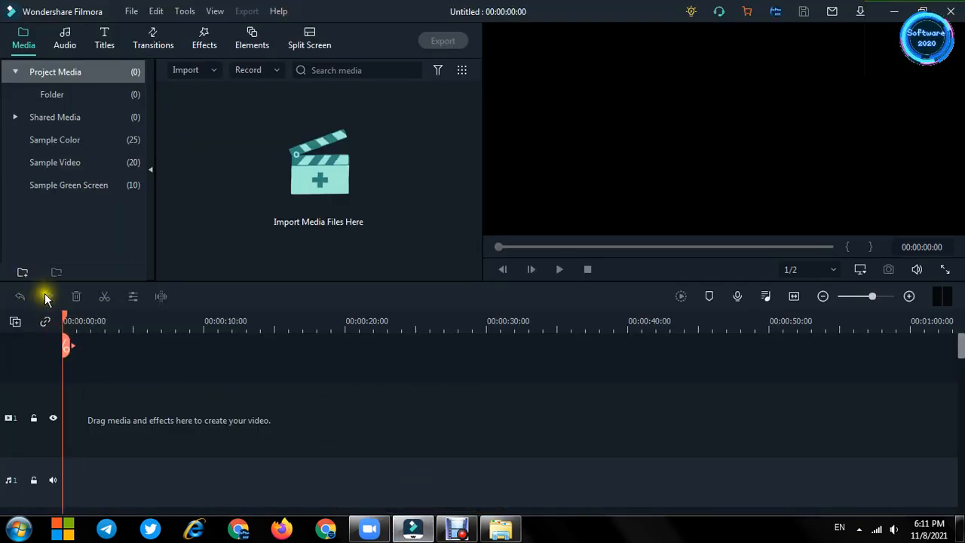
pyautogui.click(32, 32)
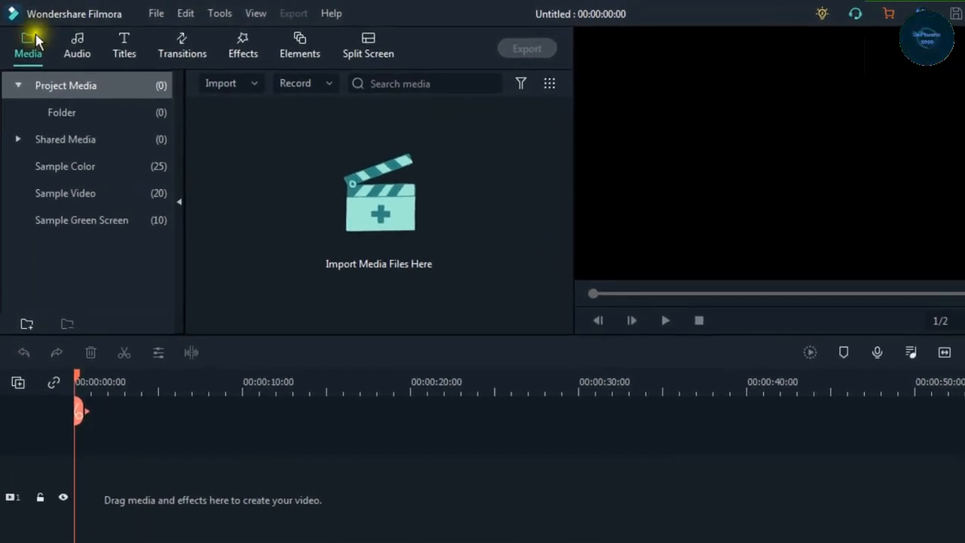
pyautogui.click(171, 124)
pyautogui.click(420, 212)
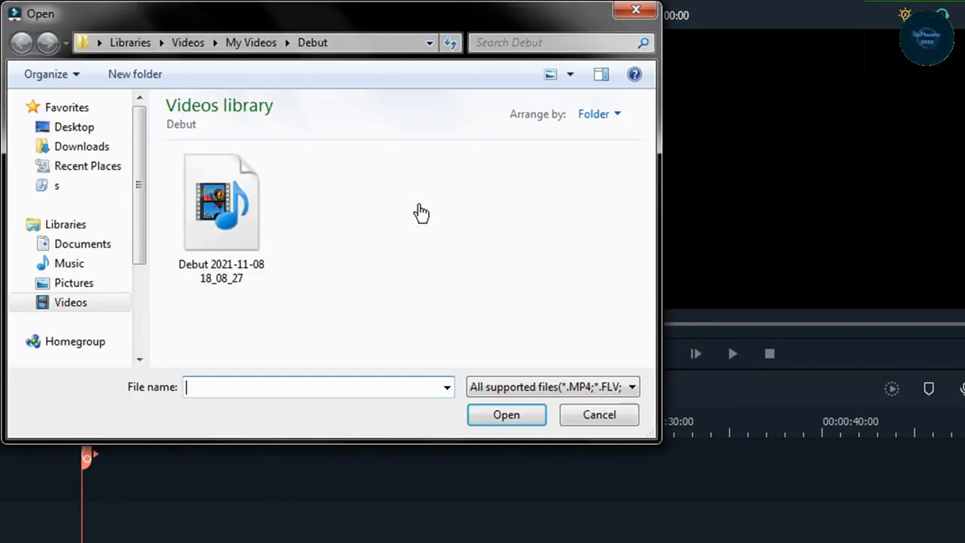
pyautogui.click(58, 301)
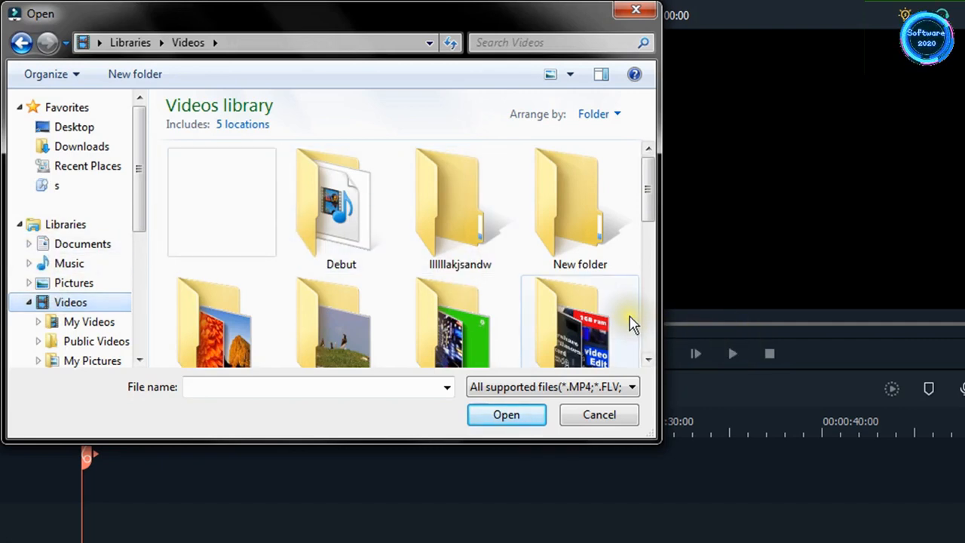
pyautogui.doubleClick(603, 320)
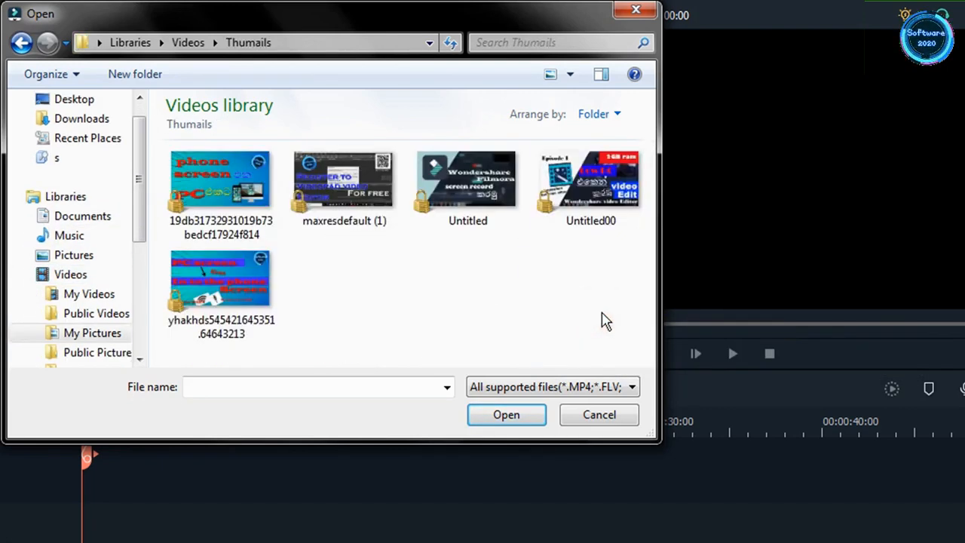
pyautogui.doubleClick(471, 178)
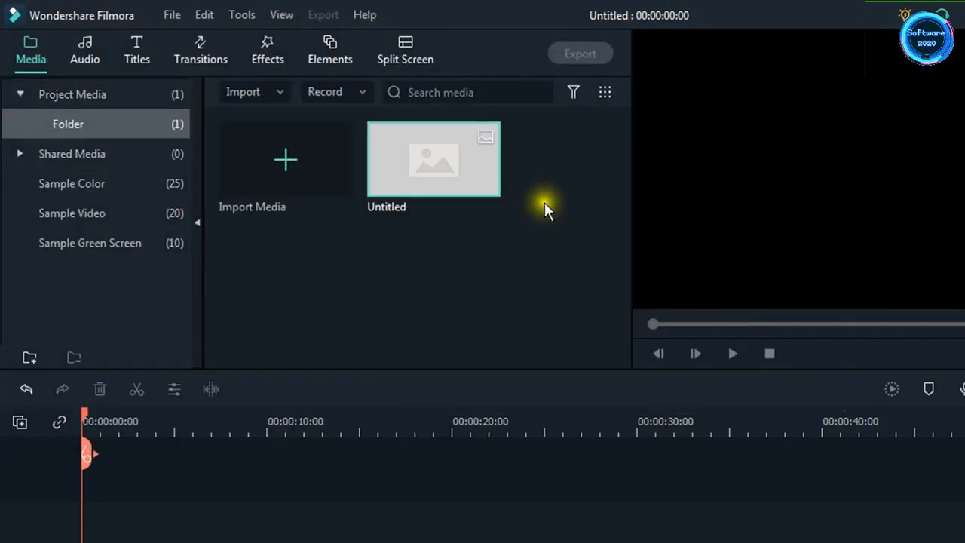
# Add the "Untitled" image to video track 2 and position it at the very start of the timeline
pyautogui.moveTo(432, 160); pyautogui.dragTo(385, 542)
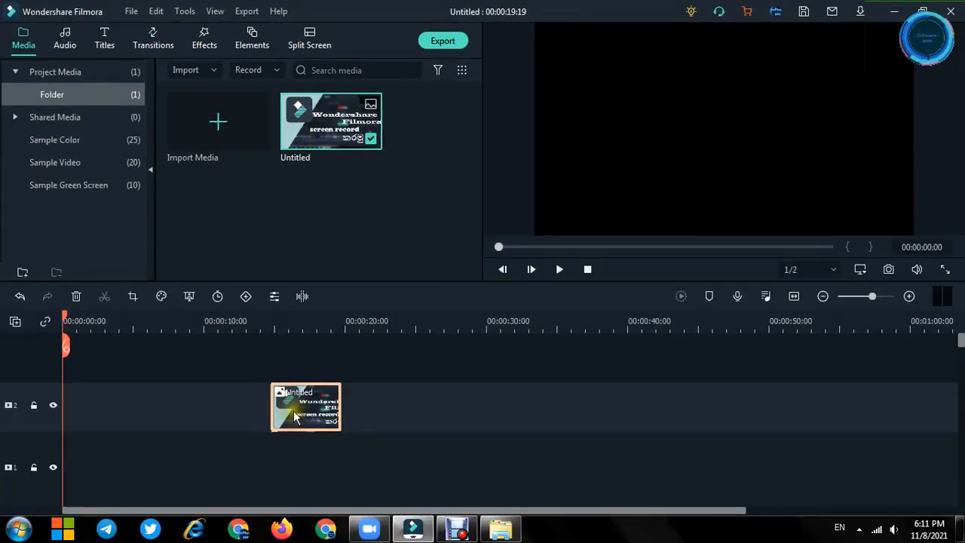
pyautogui.moveTo(294, 418); pyautogui.dragTo(76, 393)
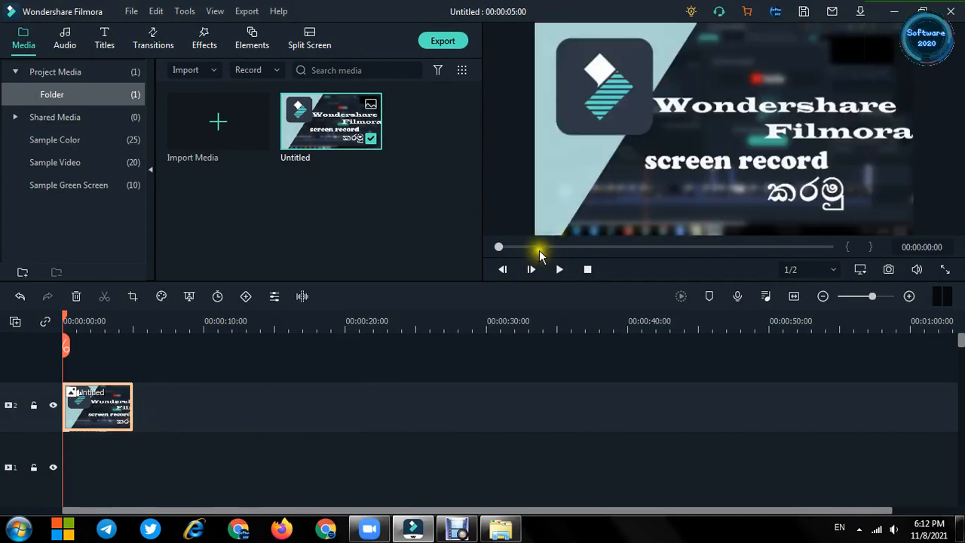
pyautogui.click(133, 418)
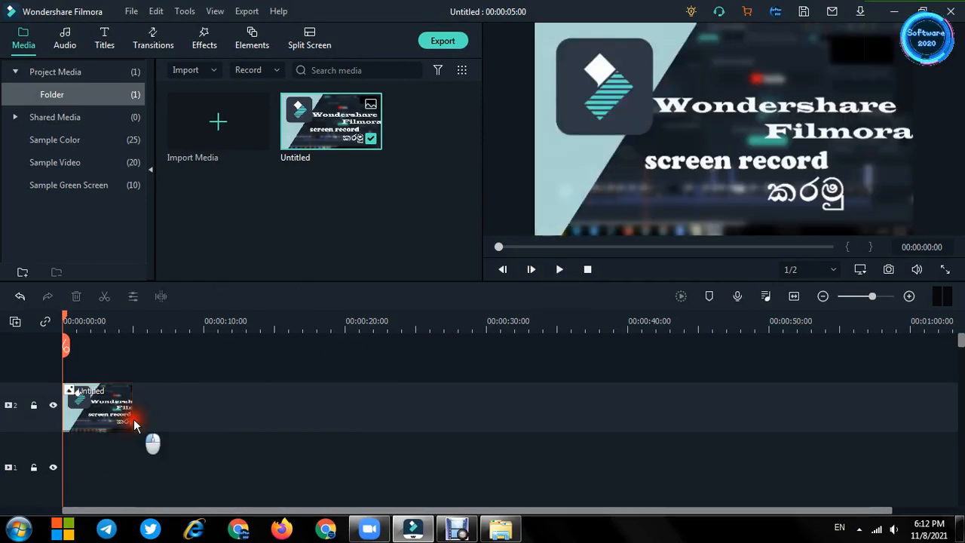
pyautogui.click(132, 419)
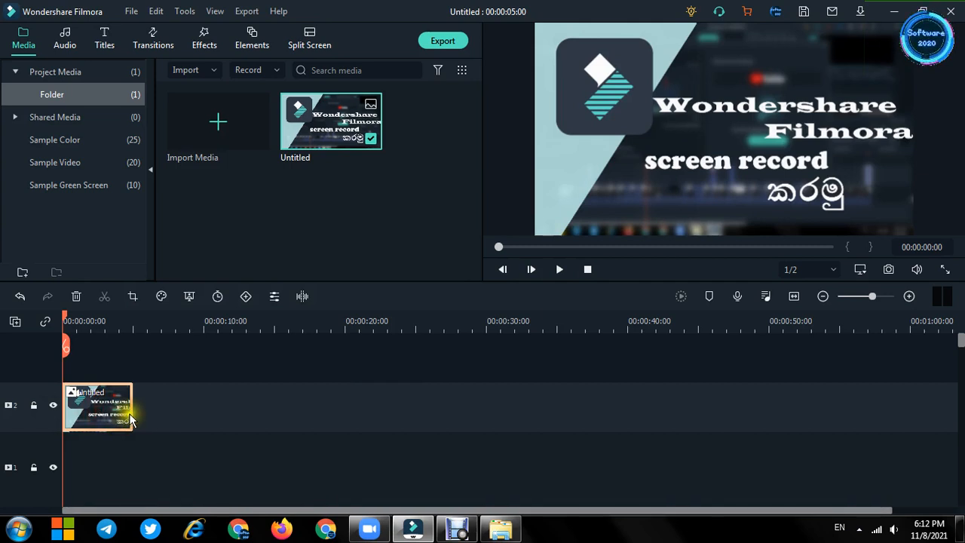
pyautogui.moveTo(132, 419)
pyautogui.mouseDown()
pyautogui.moveTo(189, 405)
pyautogui.moveTo(381, 400)
pyautogui.moveTo(134, 412)
pyautogui.mouseUp()
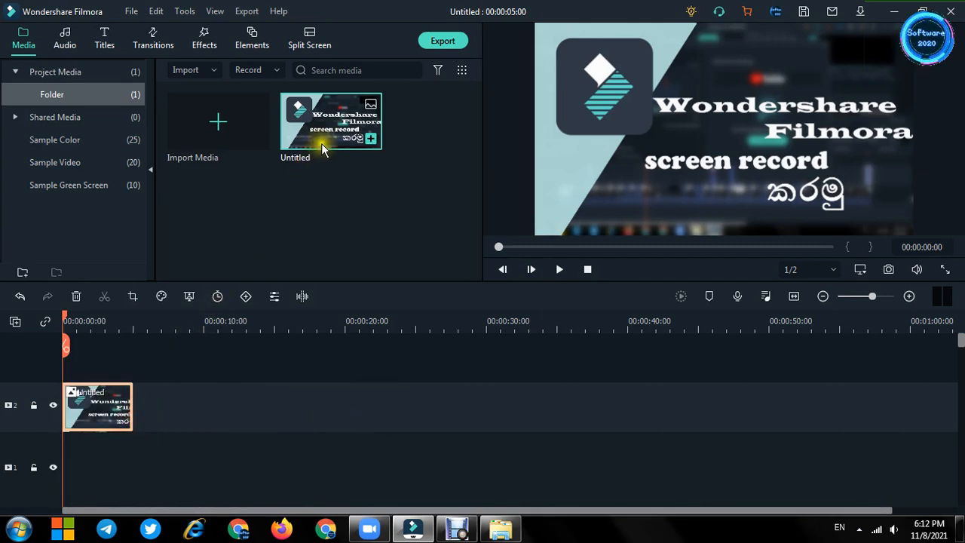
# Add three more copies of the "Untitled" image to video track 2, placed end to end after the first clip
pyautogui.moveTo(324, 136); pyautogui.dragTo(146, 410)
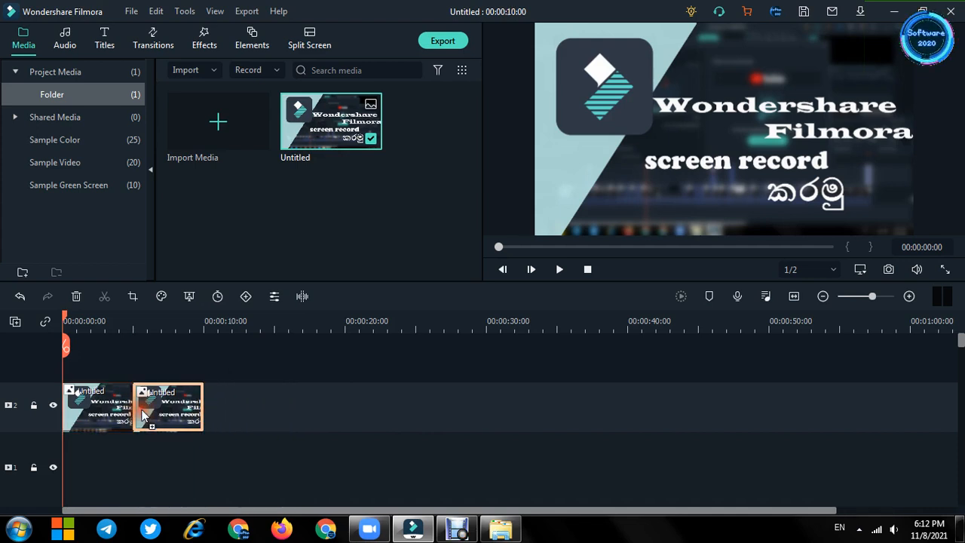
pyautogui.moveTo(307, 112); pyautogui.dragTo(214, 408)
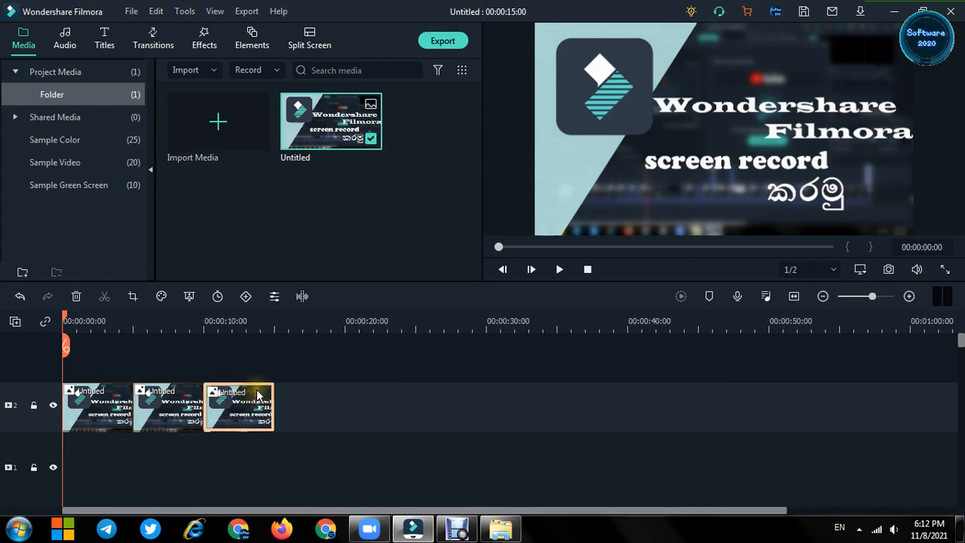
pyautogui.moveTo(318, 150); pyautogui.dragTo(280, 389)
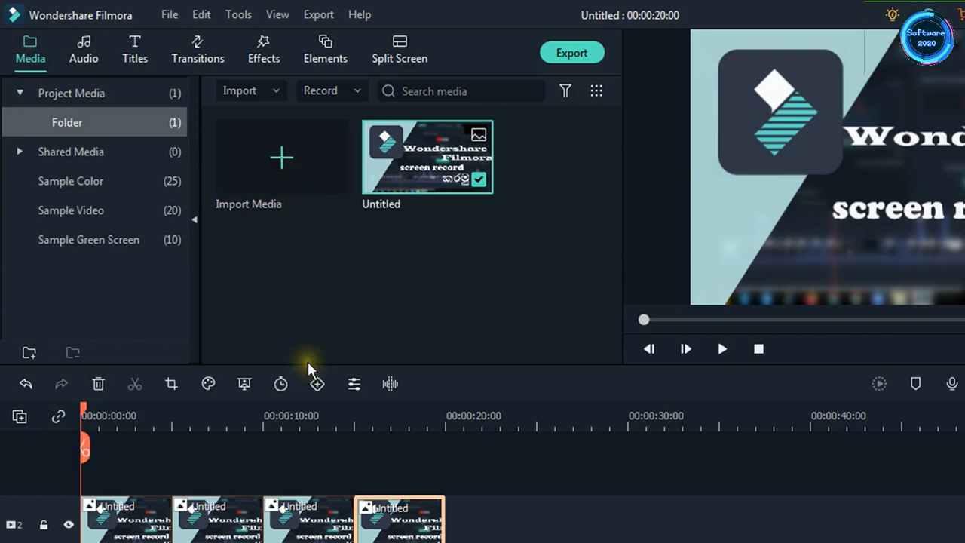
# Import the "km_20211015-2_720p" video from the Videos library's "simple videous" folder into the project media
pyautogui.click(263, 184)
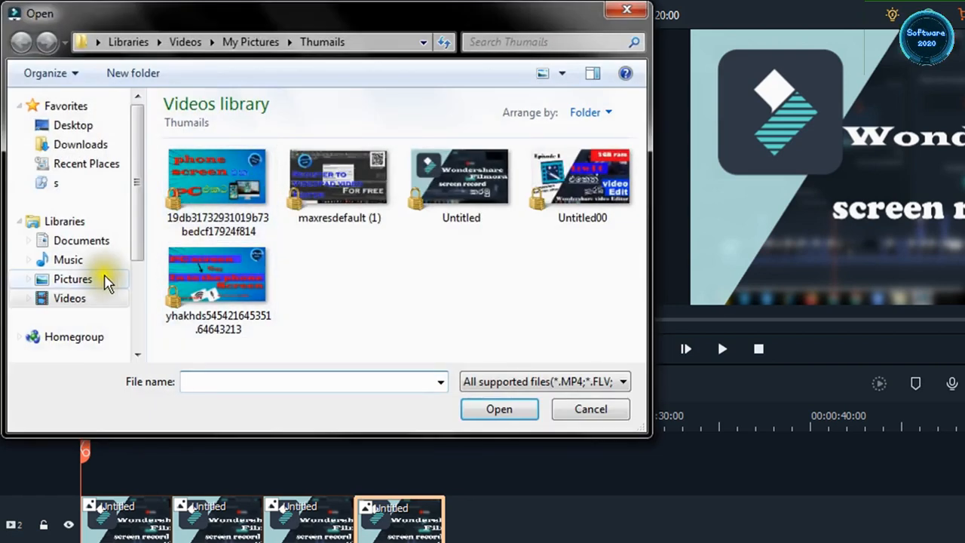
pyautogui.click(86, 303)
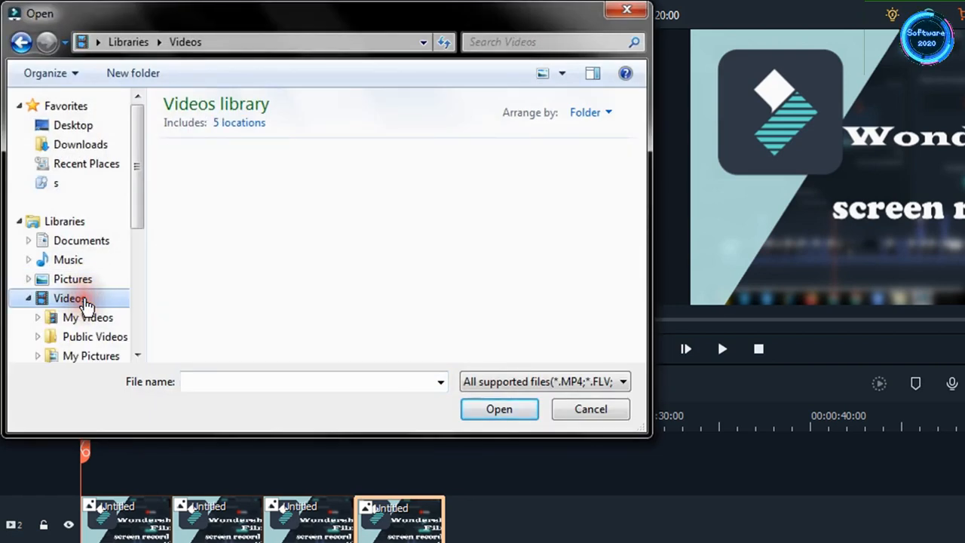
pyautogui.doubleClick(432, 293)
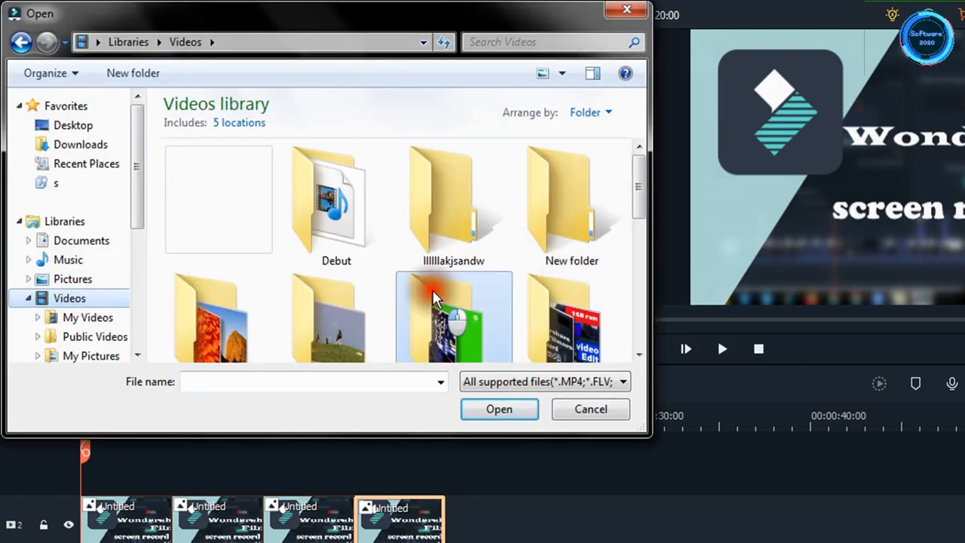
pyautogui.keyDown('ctrl'); pyautogui.scroll(3, 434, 296); pyautogui.keyUp('ctrl')
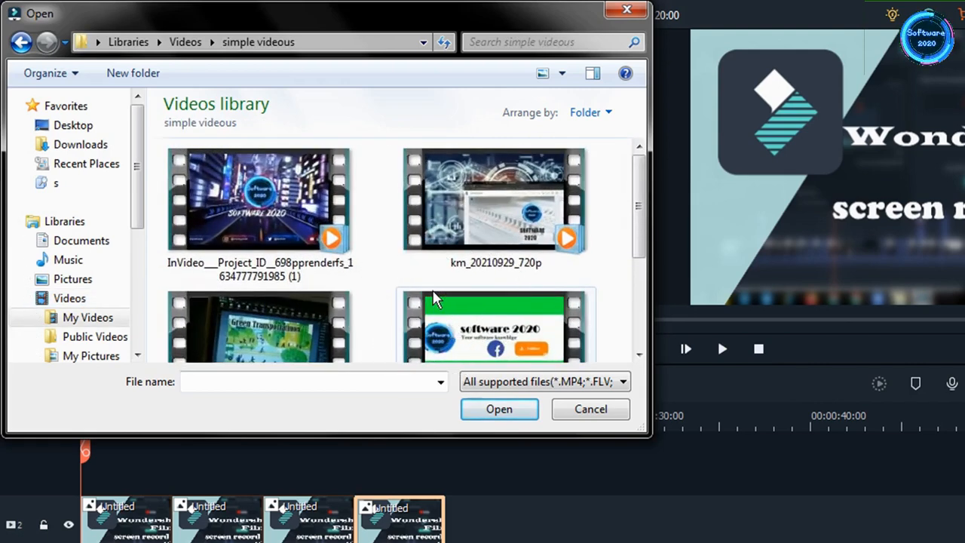
pyautogui.keyDown('ctrl'); pyautogui.scroll(1, 432, 294); pyautogui.keyUp('ctrl')
pyautogui.moveTo(635, 230); pyautogui.dragTo(635, 343)
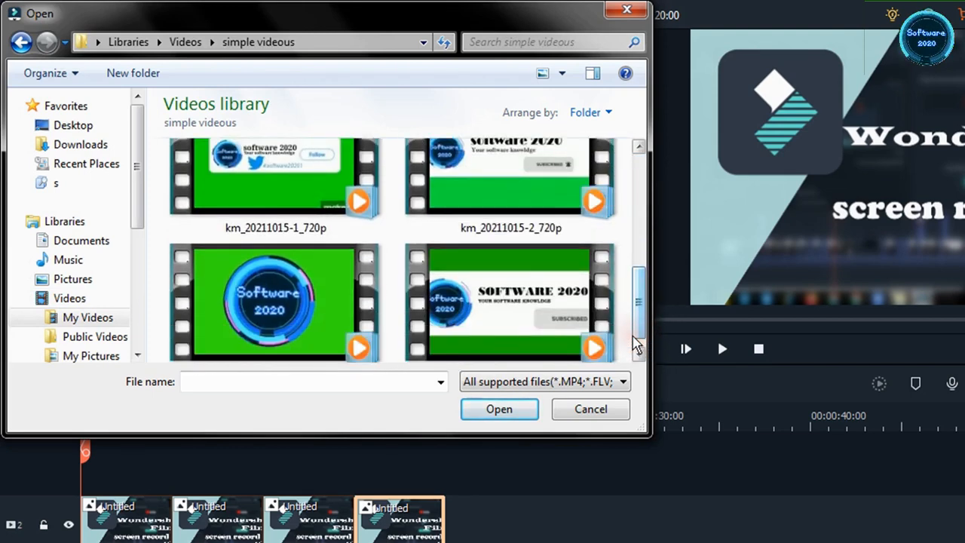
pyautogui.doubleClick(543, 197)
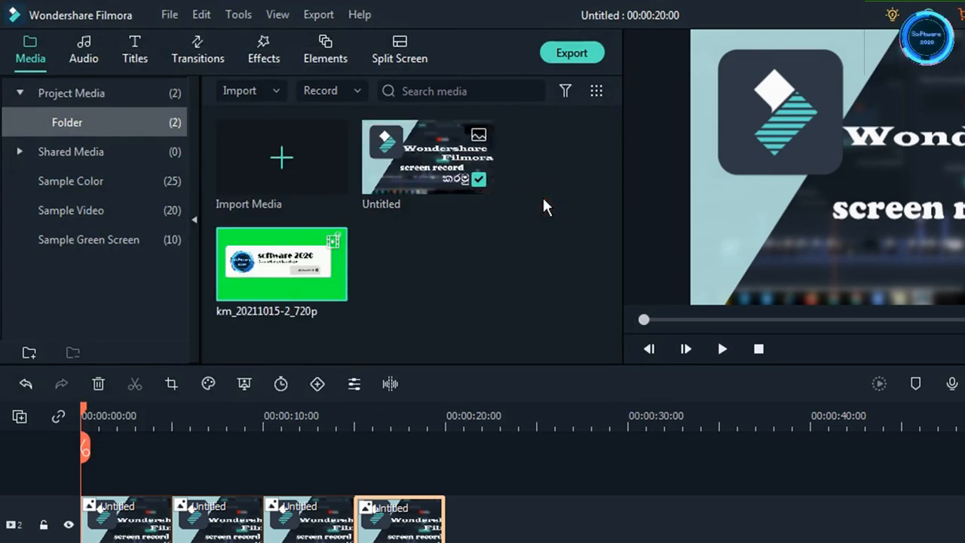
pyautogui.click(543, 199)
pyautogui.click(543, 199)
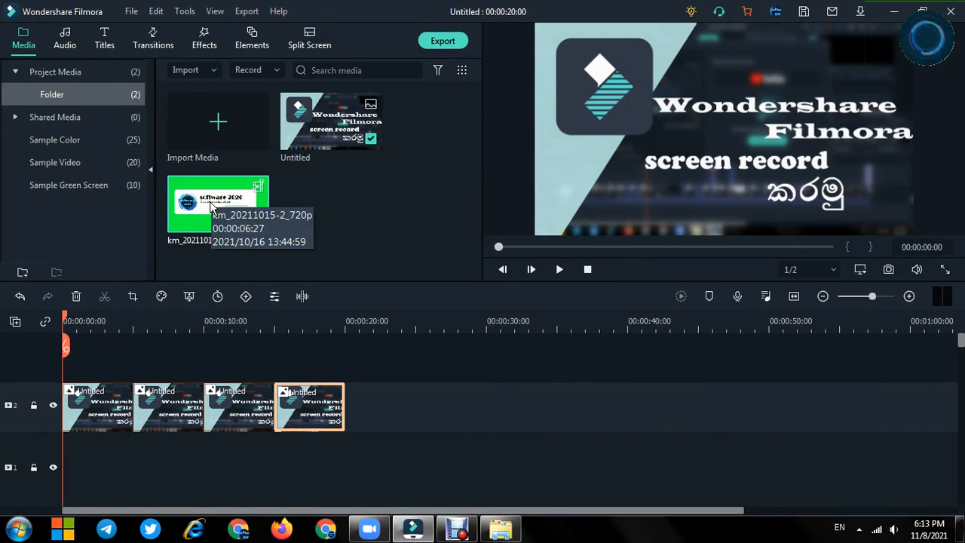
# Place the green-screen video on a new track above the second "Untitled" clip, aligned to its start, keeping the 1920 x 1080 25fps project settings
pyautogui.moveTo(211, 204); pyautogui.dragTo(140, 345)
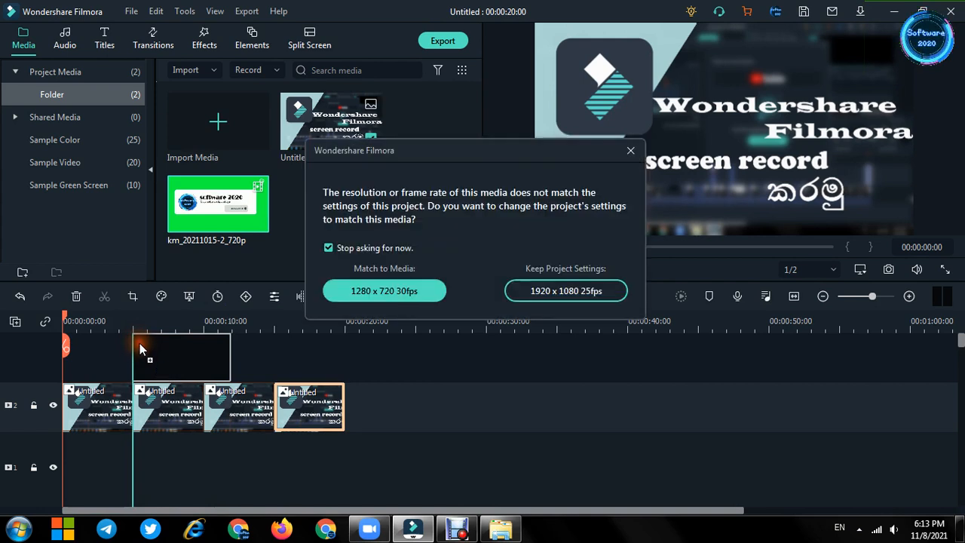
pyautogui.click(566, 290)
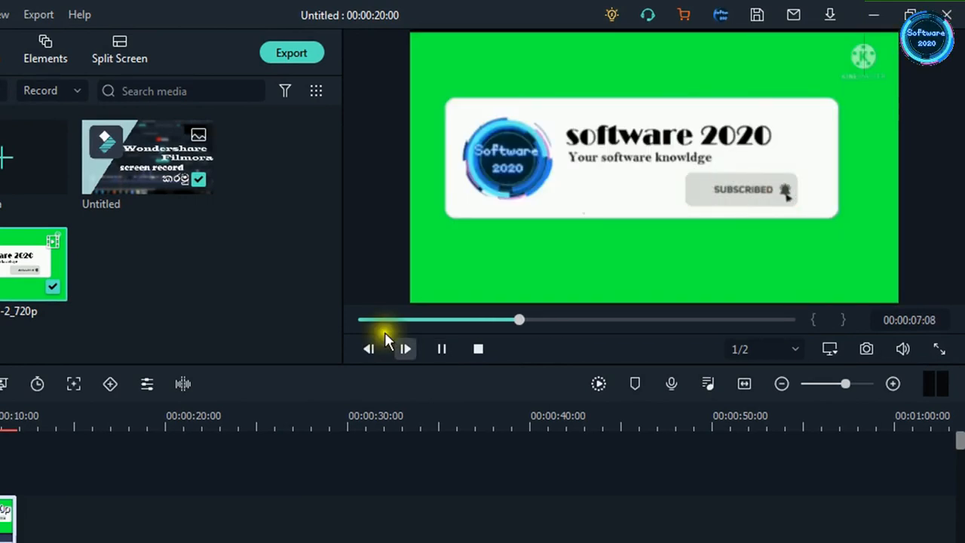
# Pause playback, open the green-screen clip's video settings, and shrink and reposition the overlay over the lower middle of the frame
pyautogui.click(441, 349)
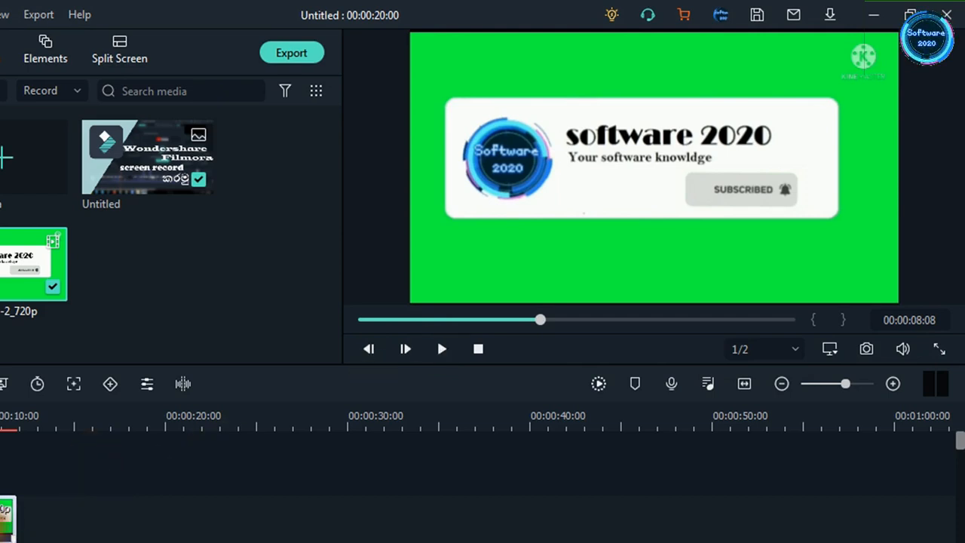
pyautogui.doubleClick(642, 191)
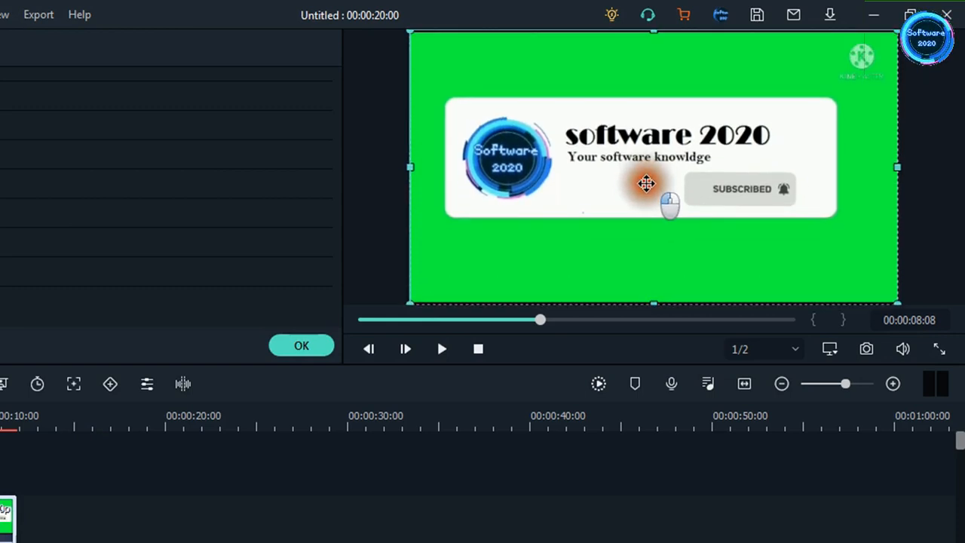
pyautogui.moveTo(646, 186); pyautogui.dragTo(641, 133)
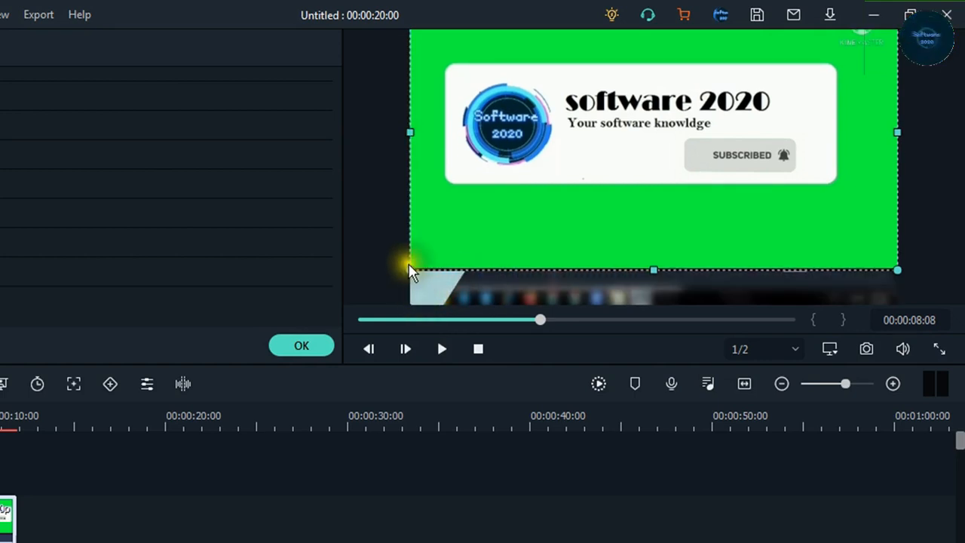
pyautogui.moveTo(410, 269); pyautogui.dragTo(586, 155)
pyautogui.moveTo(648, 99); pyautogui.dragTo(684, 146)
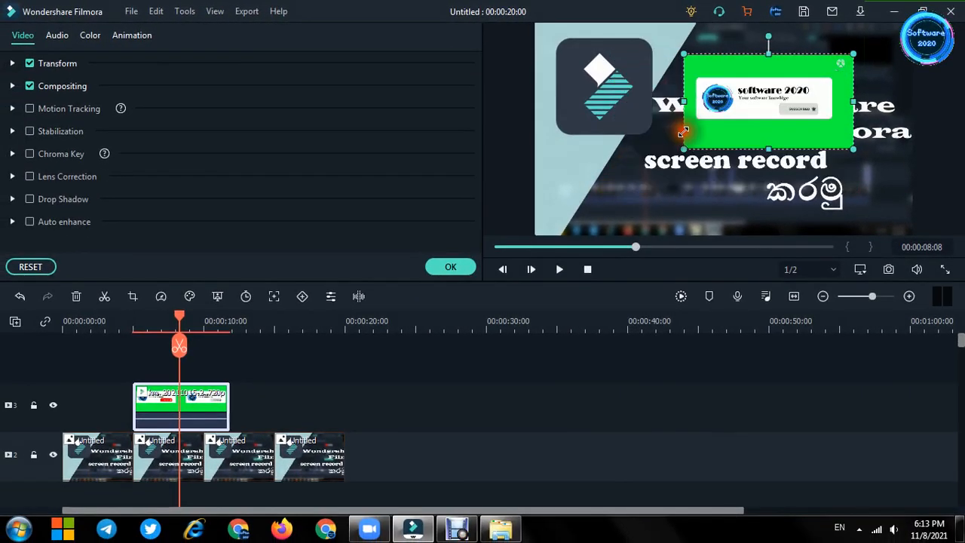
pyautogui.moveTo(765, 84); pyautogui.dragTo(722, 189)
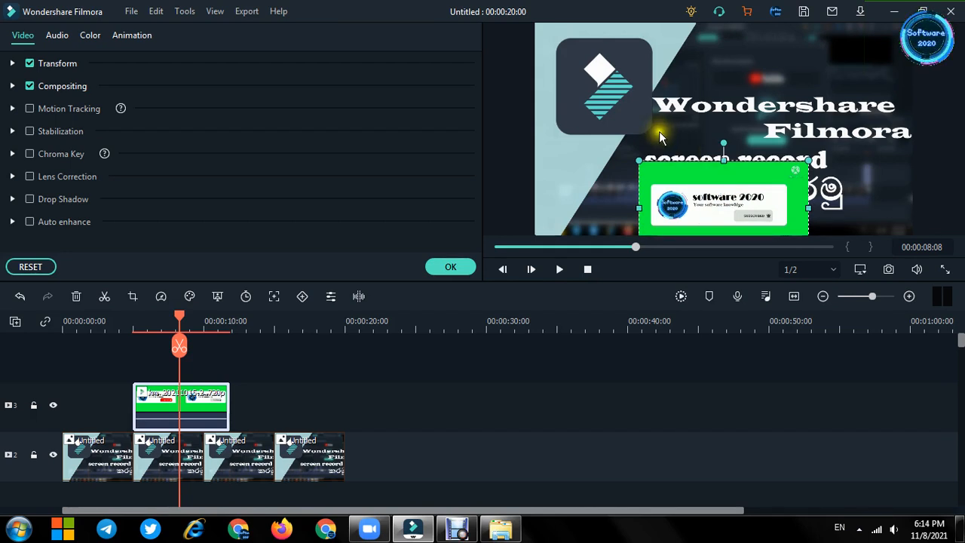
pyautogui.moveTo(638, 158); pyautogui.dragTo(560, 117)
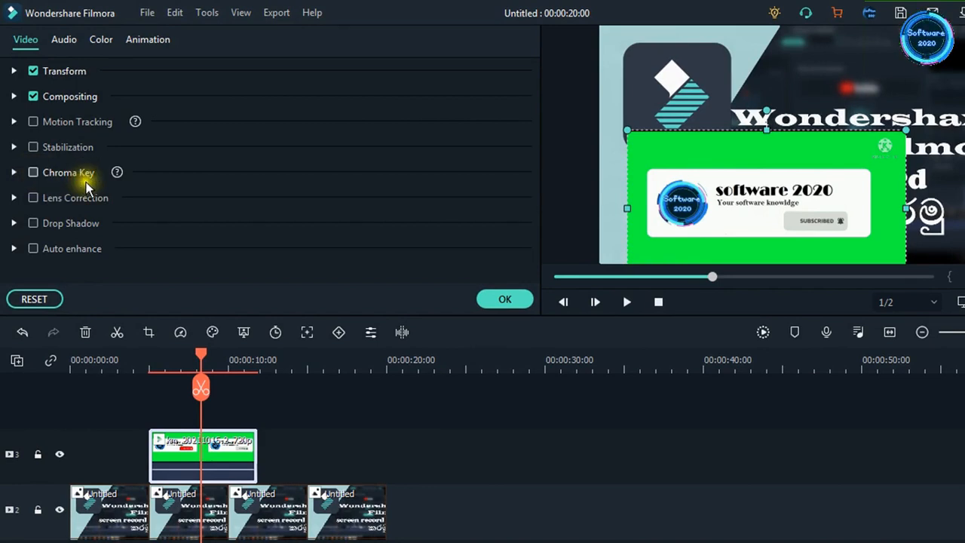
# Enable Chroma Key on the overlay, enlarge it in the frame, and sample its green background as the key color
pyautogui.click(463, 188)
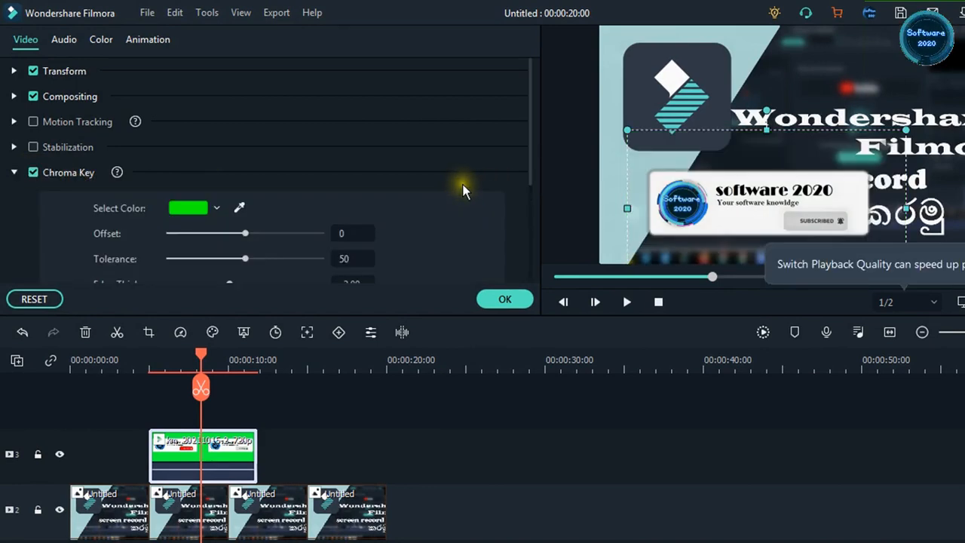
pyautogui.moveTo(530, 157); pyautogui.dragTo(530, 189)
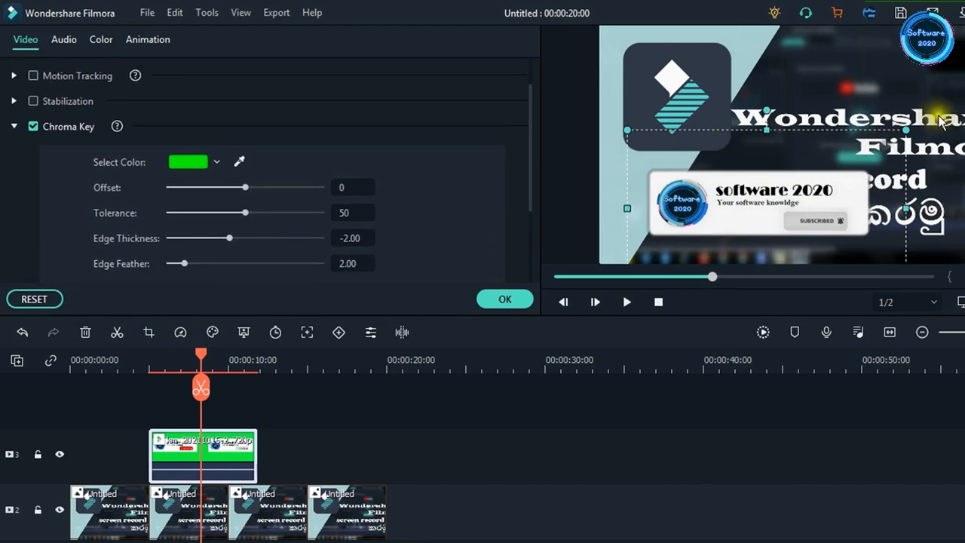
pyautogui.moveTo(906, 131); pyautogui.dragTo(964, 77)
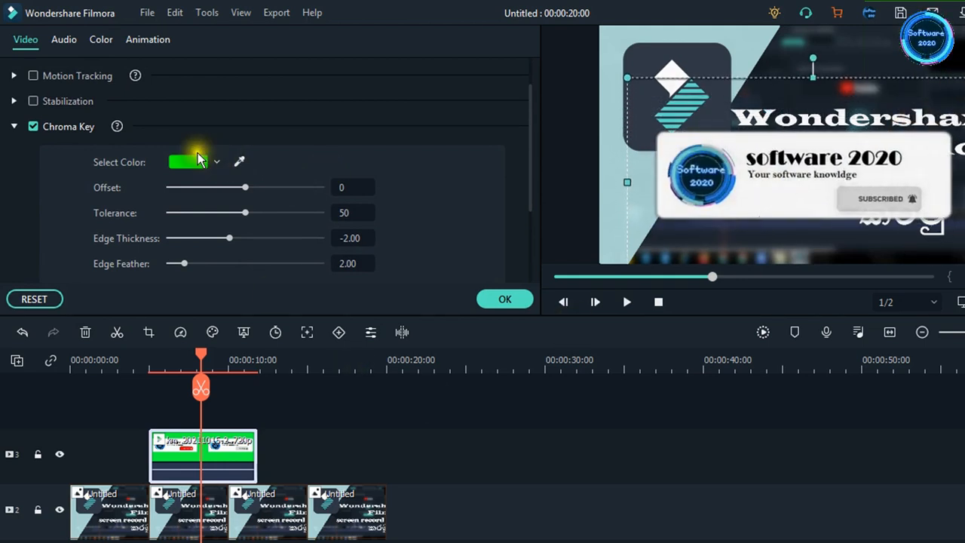
pyautogui.click(200, 164)
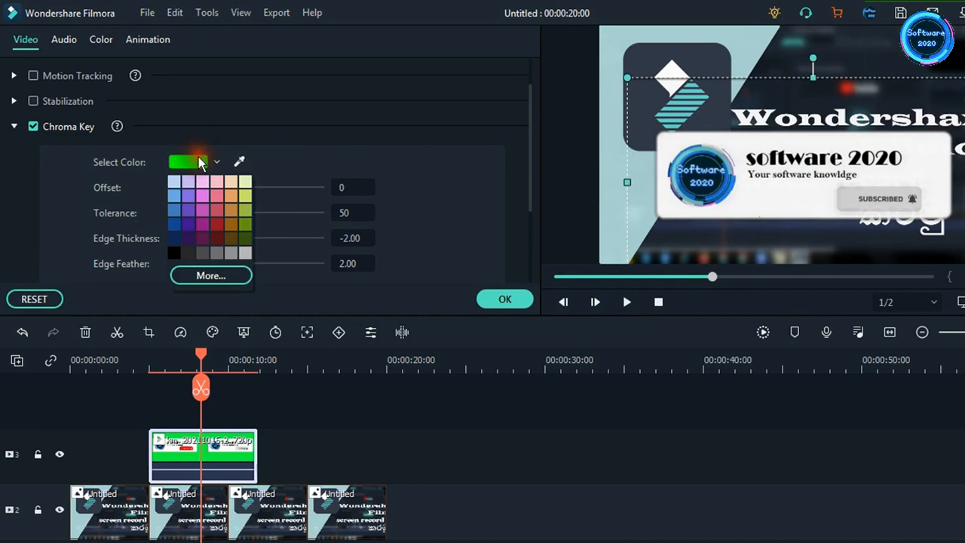
pyautogui.click(239, 162)
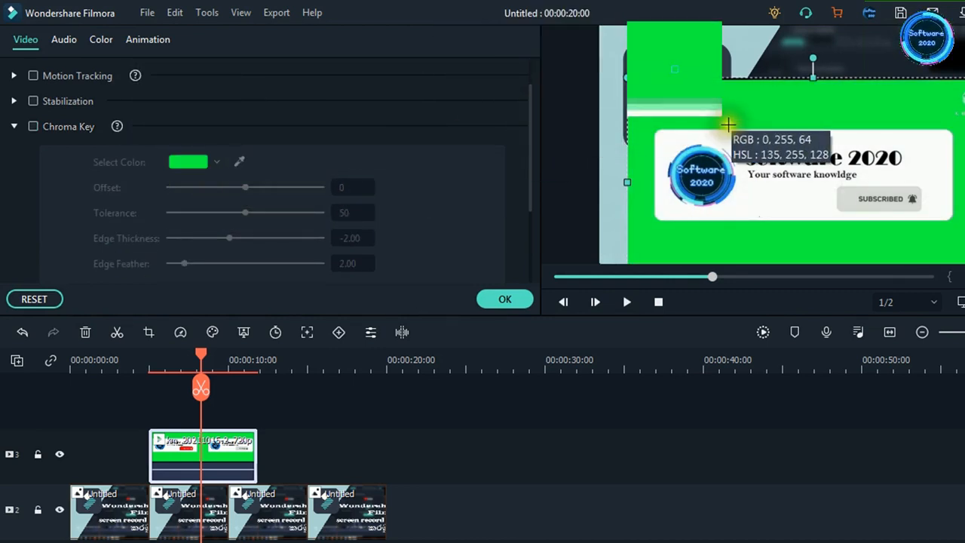
pyautogui.click(711, 103)
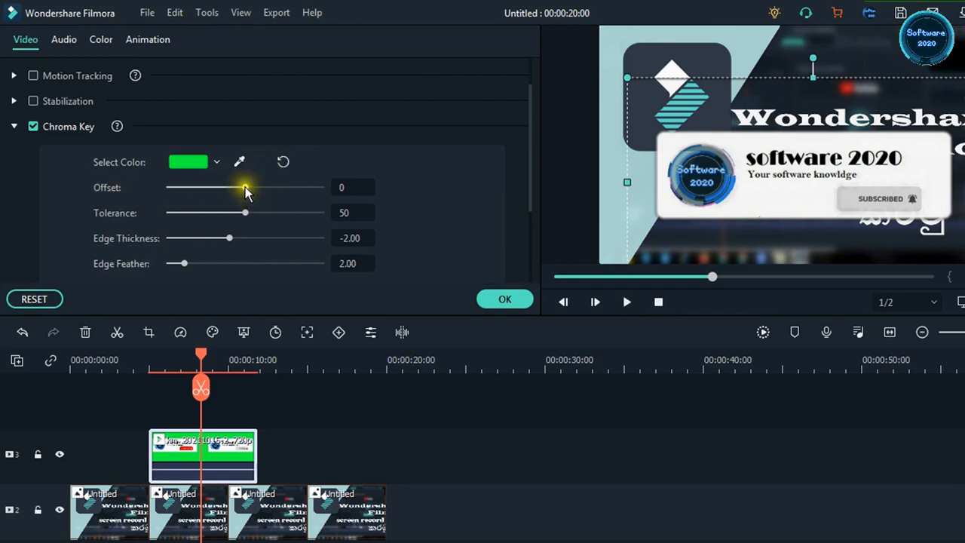
# Set the Chroma Key offset to -25 and the tolerance to 92
pyautogui.moveTo(252, 192); pyautogui.dragTo(249, 196)
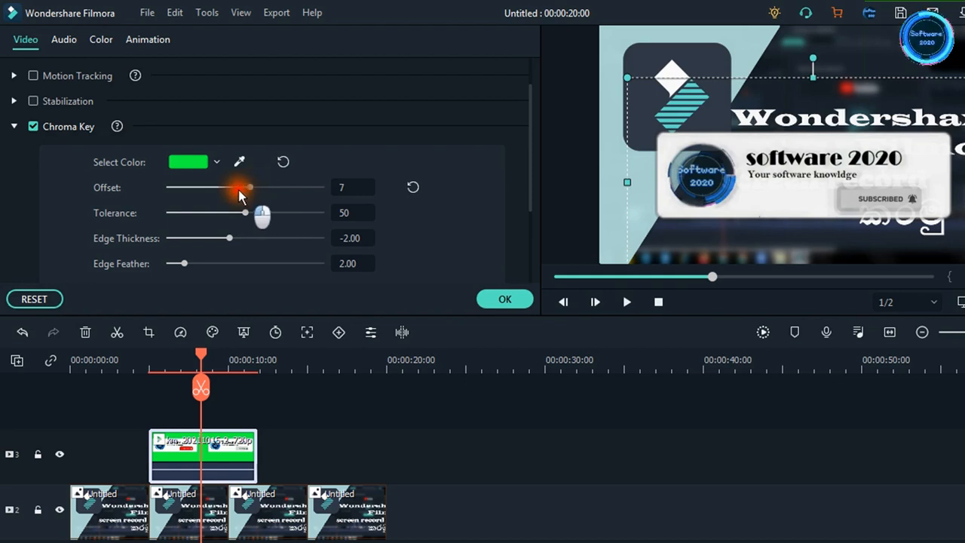
pyautogui.scroll(-1, 234, 193)
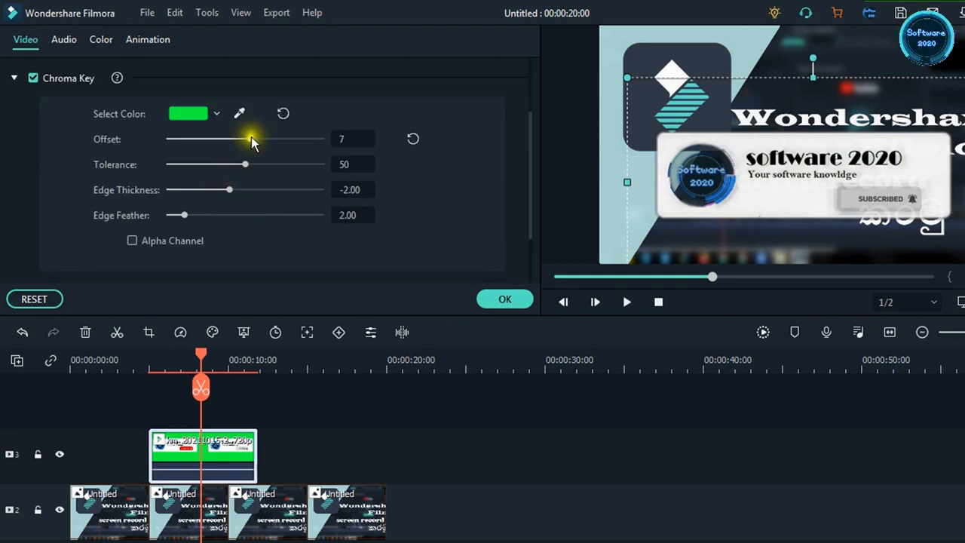
pyautogui.moveTo(251, 142); pyautogui.dragTo(229, 142)
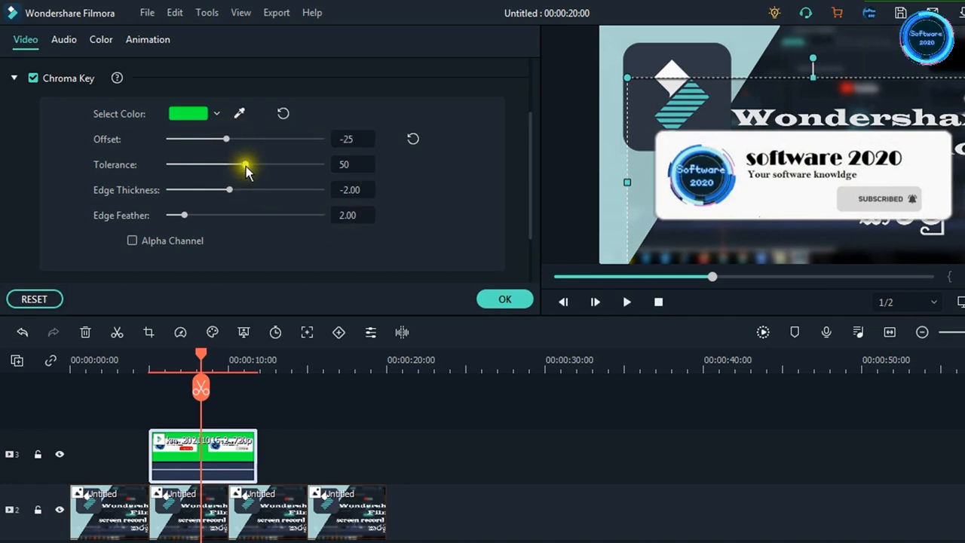
pyautogui.moveTo(243, 167); pyautogui.dragTo(315, 164)
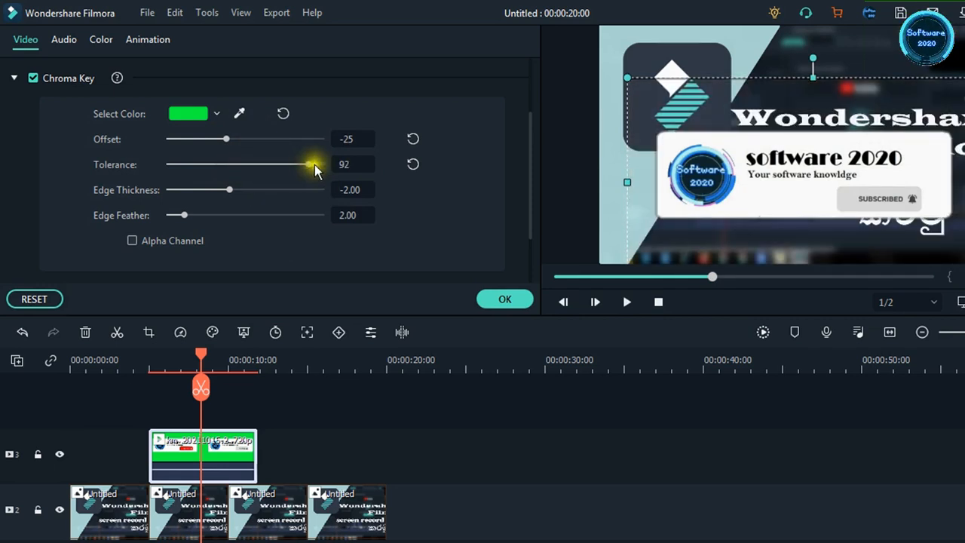
# Set the Chroma Key edge thickness to 0.63 and the edge feather to 0.94
pyautogui.click(228, 191)
pyautogui.moveTo(229, 194); pyautogui.dragTo(250, 195)
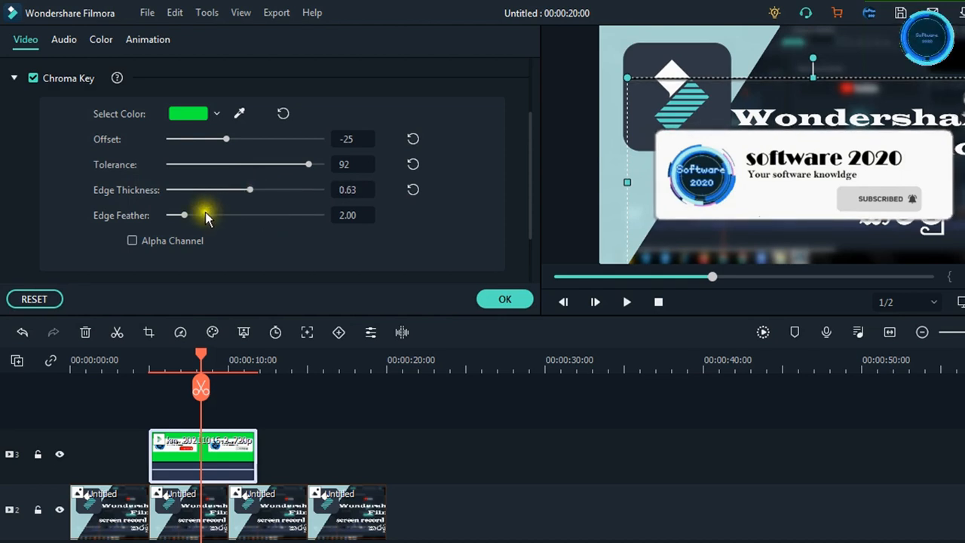
pyautogui.moveTo(185, 215); pyautogui.dragTo(95, 241)
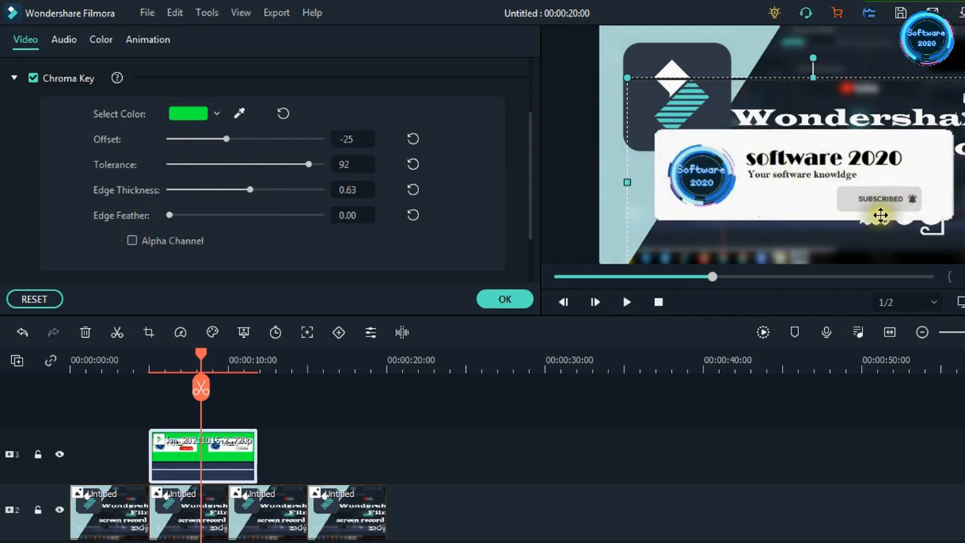
pyautogui.click(169, 216)
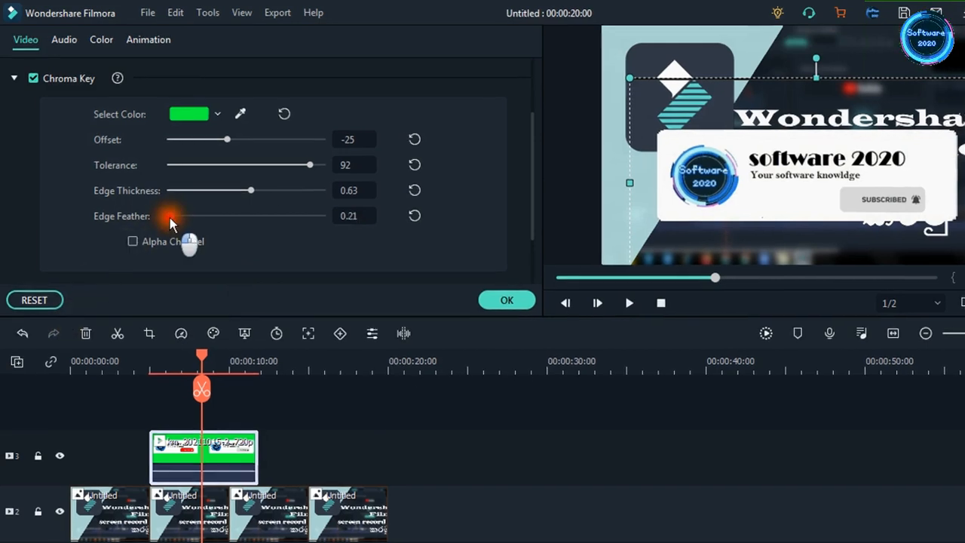
pyautogui.moveTo(169, 217); pyautogui.dragTo(154, 193)
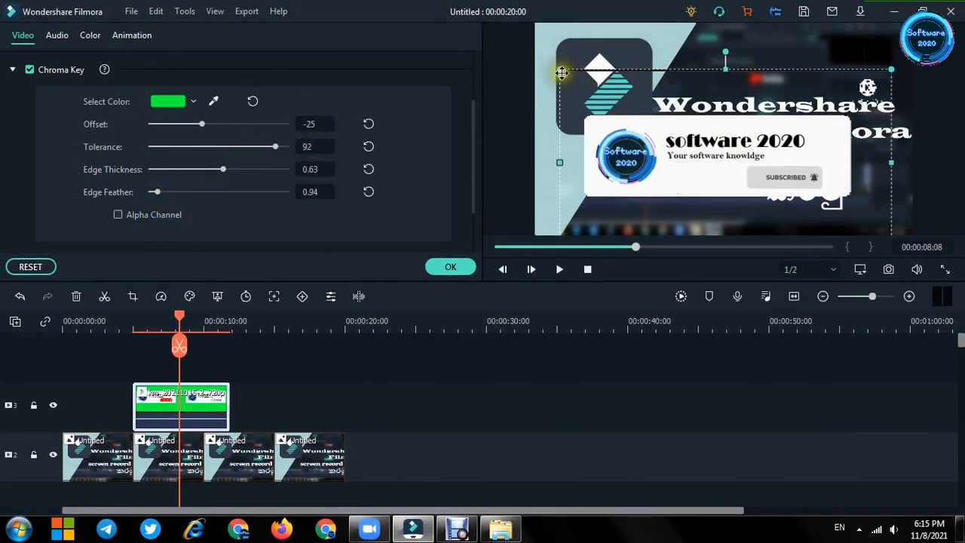
# Shrink the keyed "software 2020" overlay and center it horizontally near the frame's lower edge
pyautogui.moveTo(560, 70); pyautogui.dragTo(688, 142)
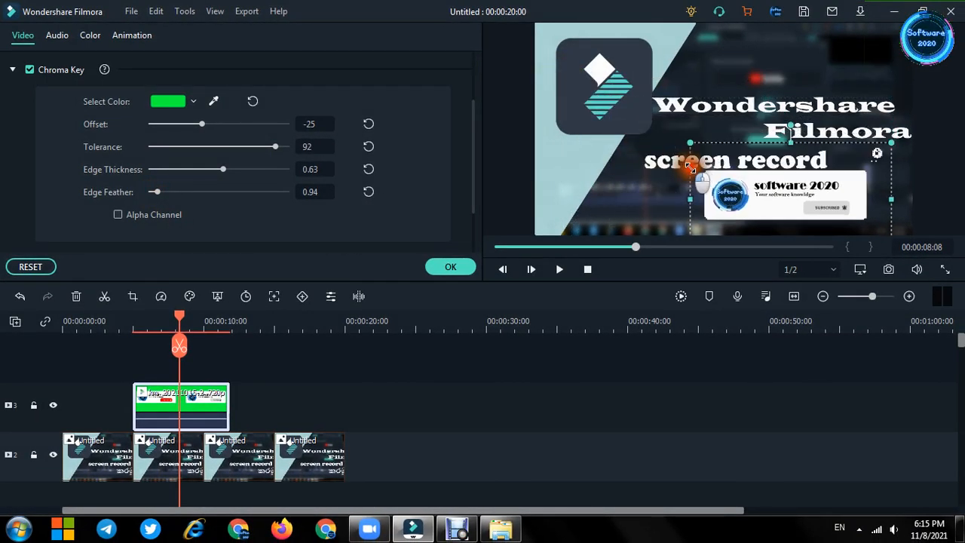
pyautogui.moveTo(764, 220); pyautogui.dragTo(695, 225)
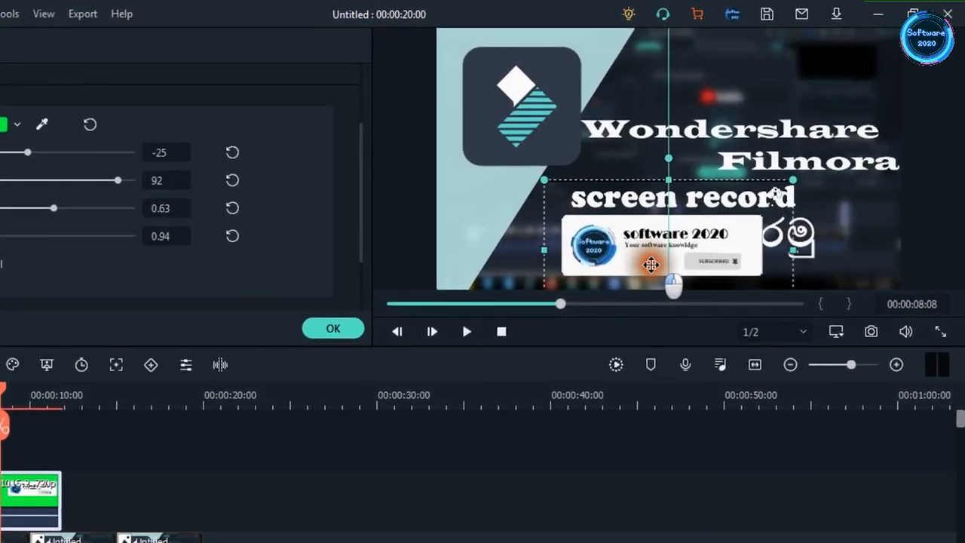
pyautogui.moveTo(651, 264); pyautogui.dragTo(650, 264)
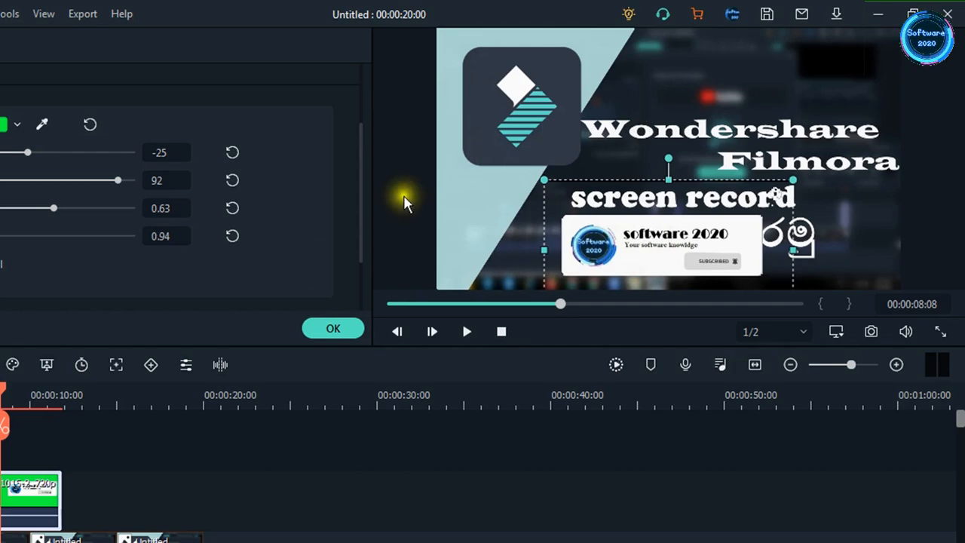
# Deselect the overlay clip and return the playhead to the very start of the timeline
pyautogui.click(3, 440)
pyautogui.moveTo(2, 435); pyautogui.dragTo(0, 434)
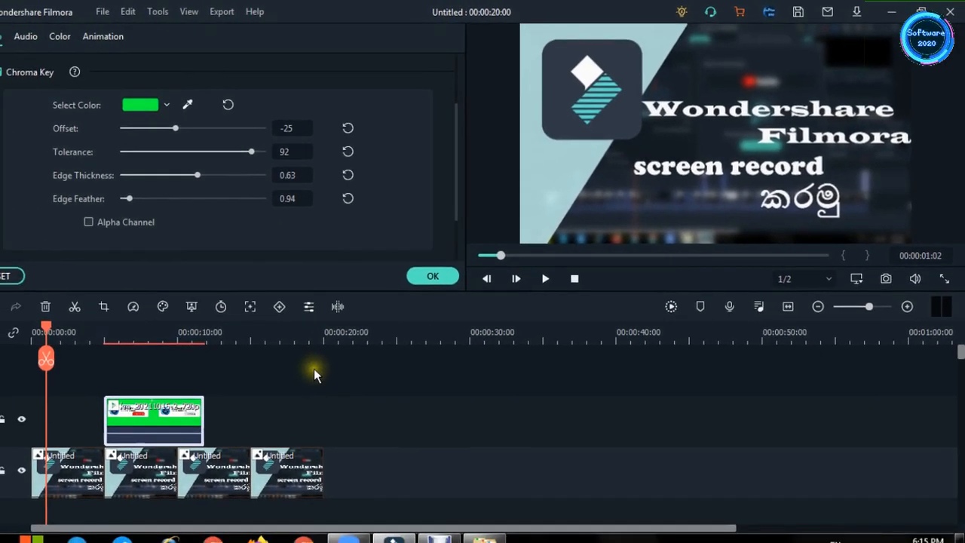
pyautogui.click(315, 374)
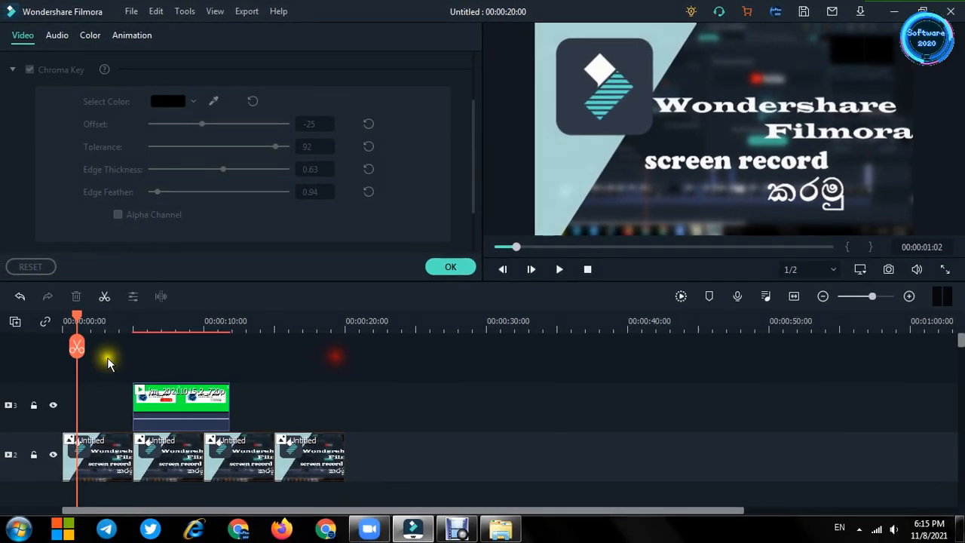
pyautogui.moveTo(46, 354); pyautogui.dragTo(0, 368)
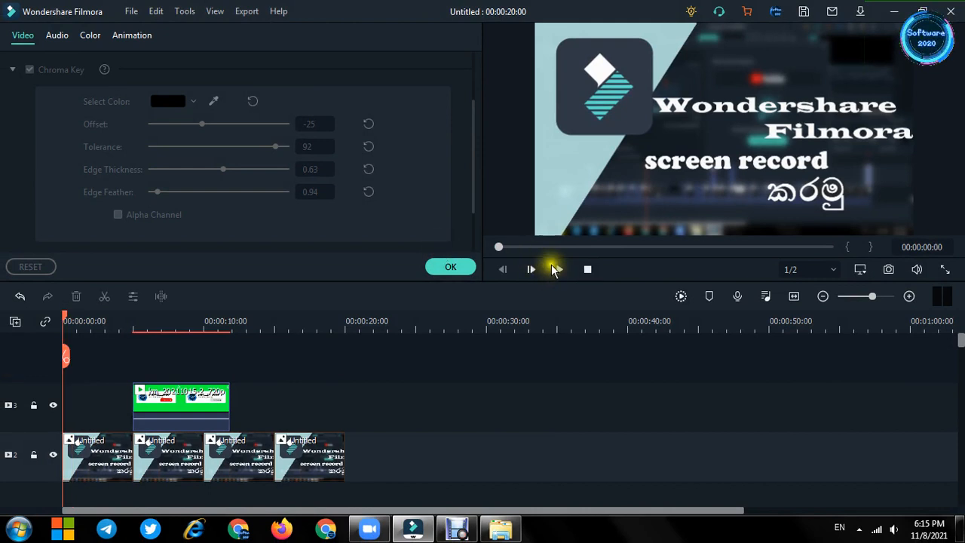
# Accept the overlay's Chroma Key settings and play the timeline from start to end to preview the result
pyautogui.click(453, 267)
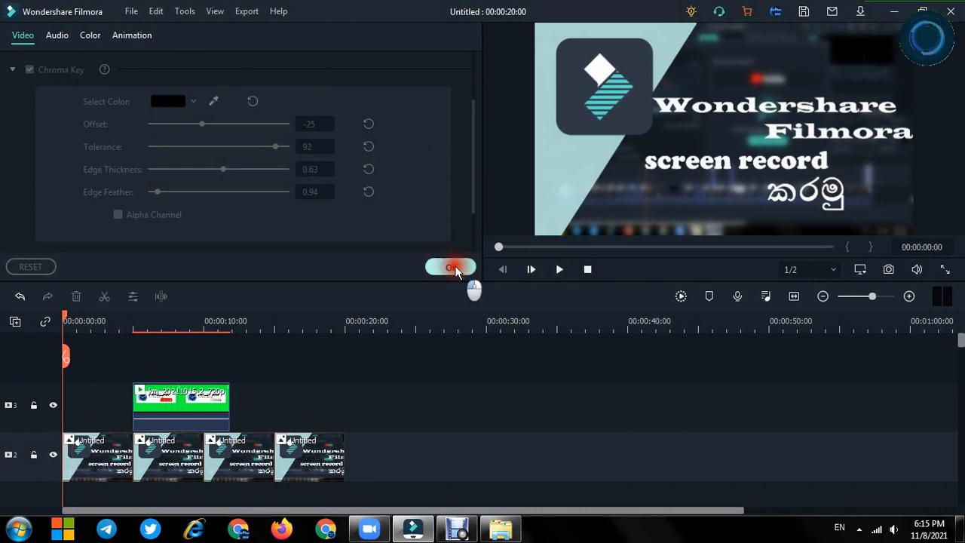
pyautogui.click(557, 268)
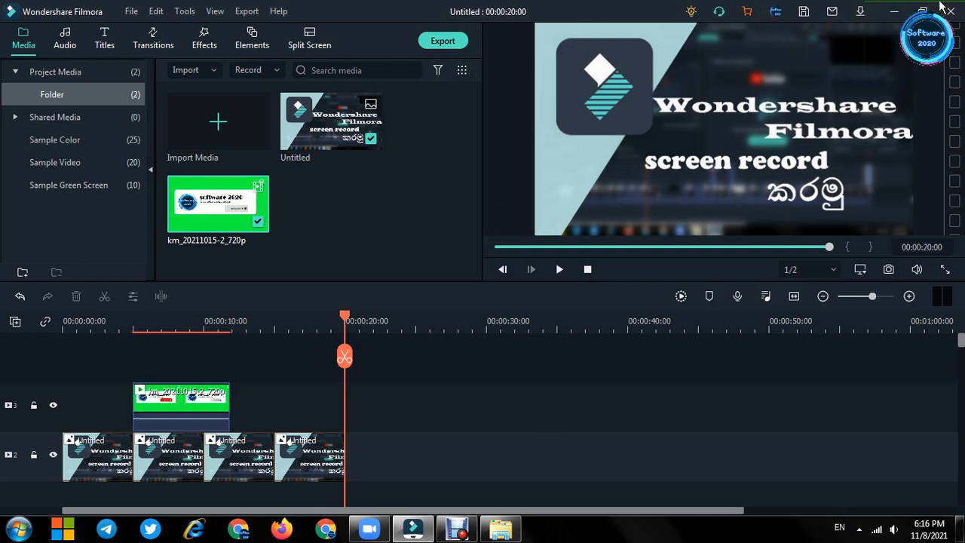
pyautogui.click(892, 12)
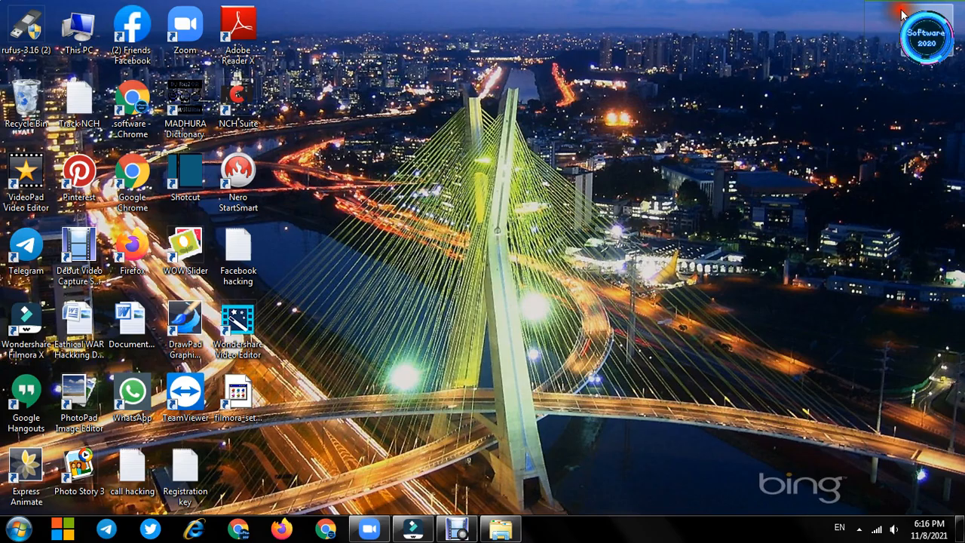
pyautogui.rightClick(468, 171)
pyautogui.click(534, 215)
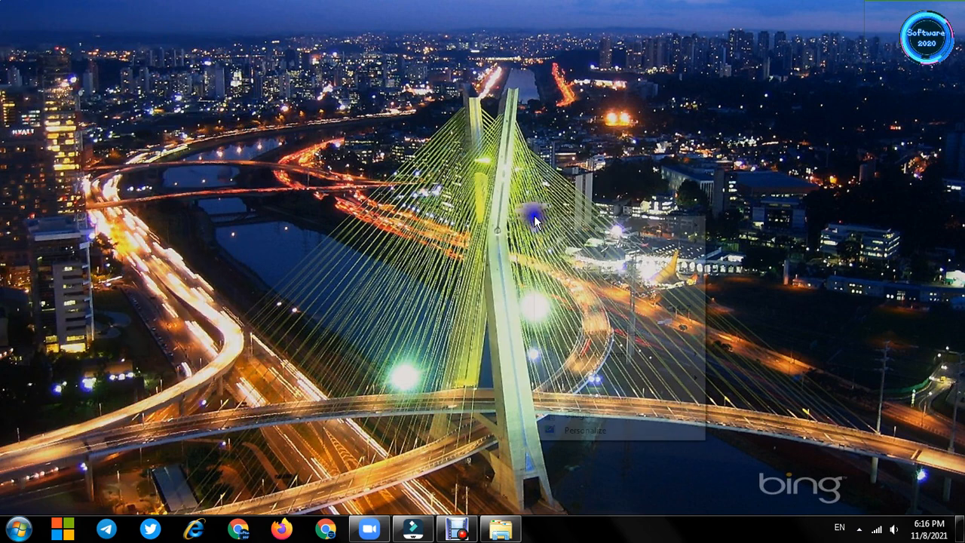
pyautogui.rightClick(534, 218)
pyautogui.click(583, 255)
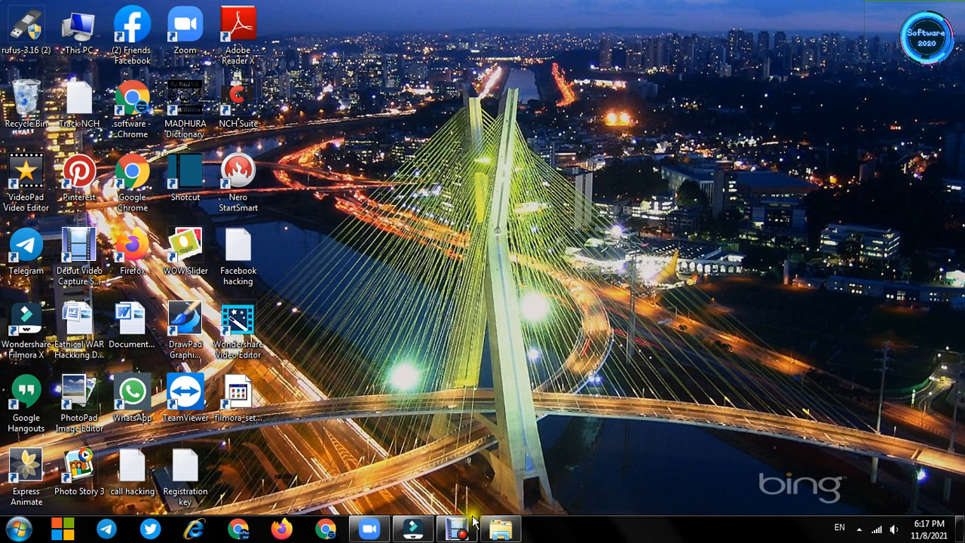
# Switch to Debut Professional and stop the running screen recording
pyautogui.moveTo(460, 524)
pyautogui.click(456, 488)
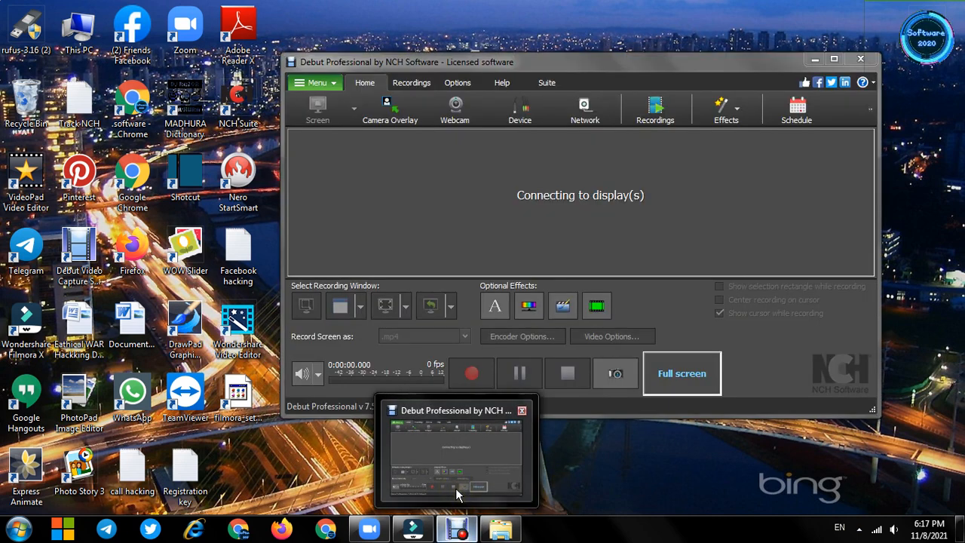
pyautogui.click(568, 372)
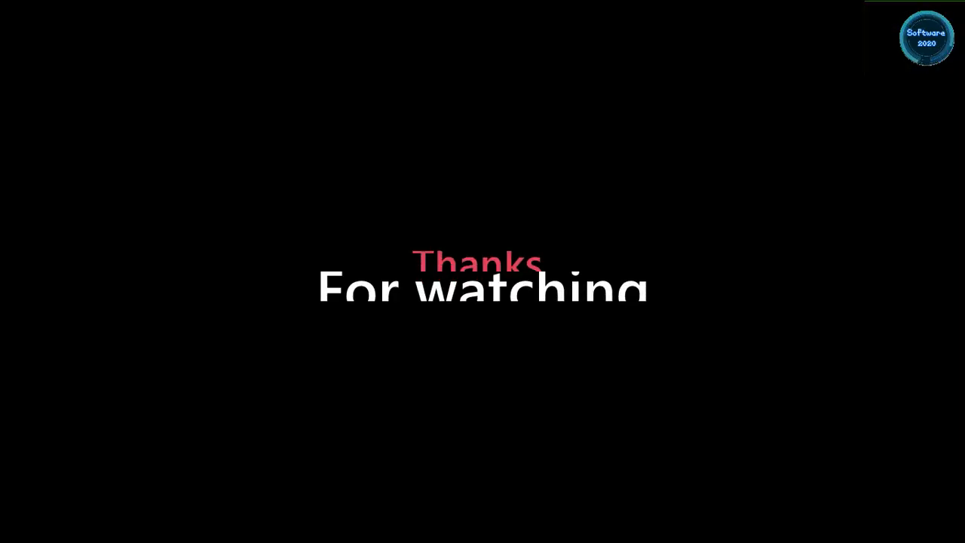